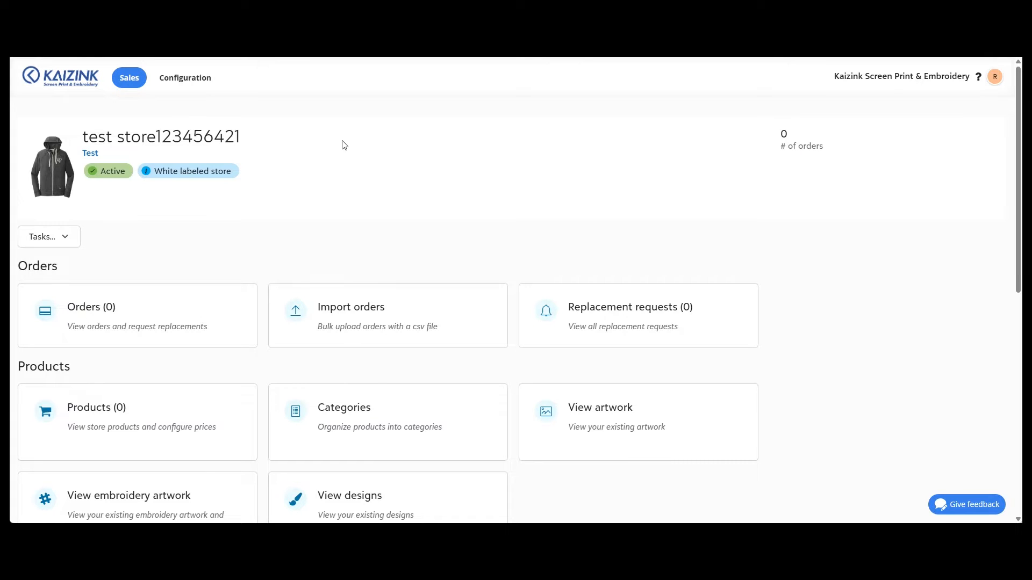
# Open the store's products and start adding a single product
pyautogui.scroll(-1, 344, 145)
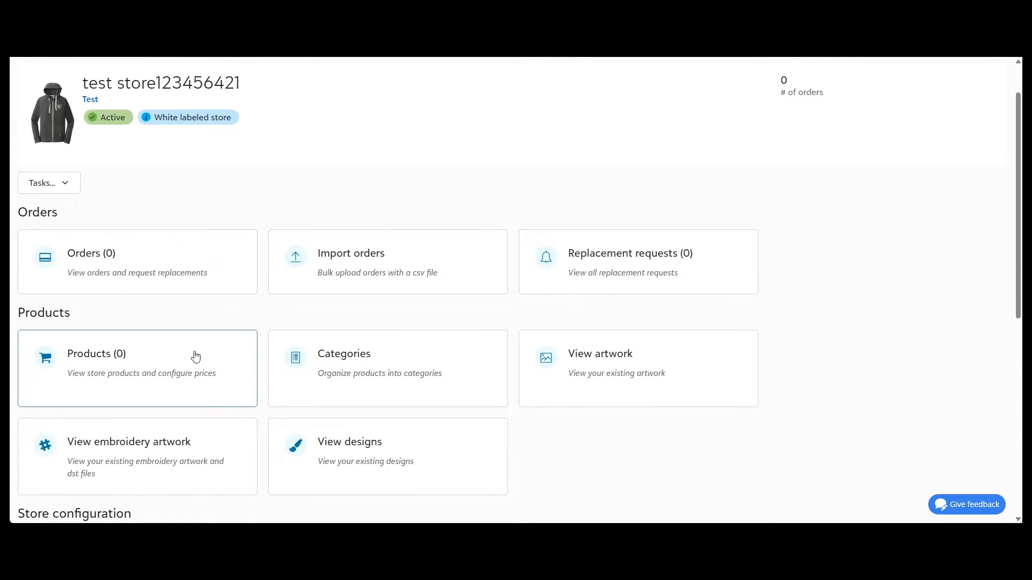
pyautogui.scroll(1, 118, 366)
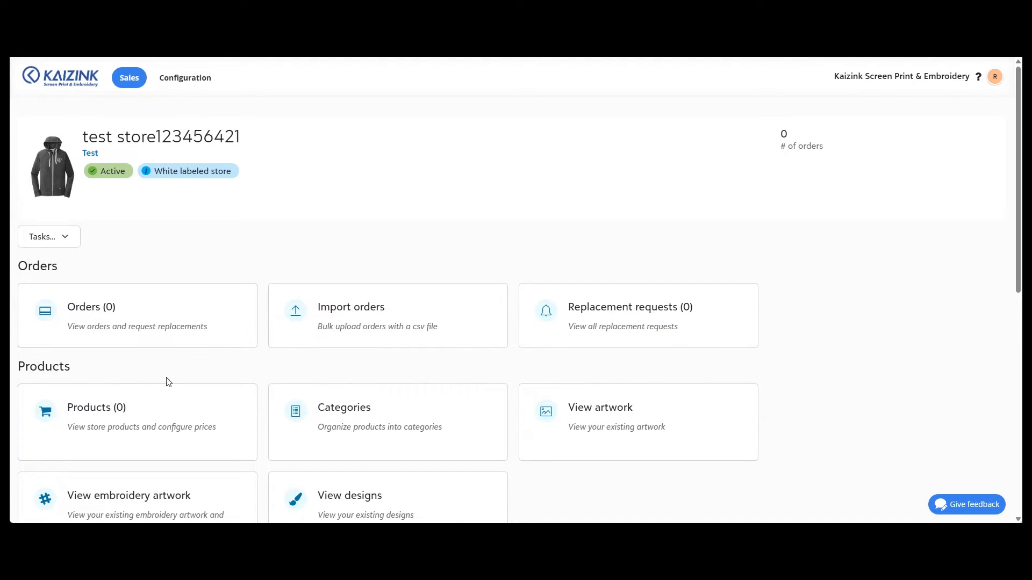
pyautogui.click(159, 415)
pyautogui.click(57, 174)
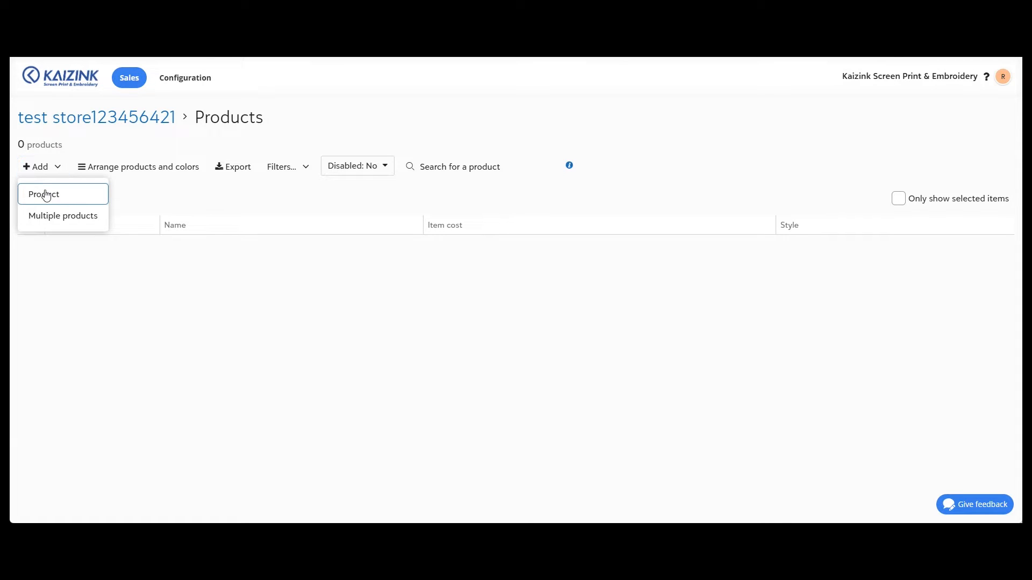
pyautogui.click(46, 195)
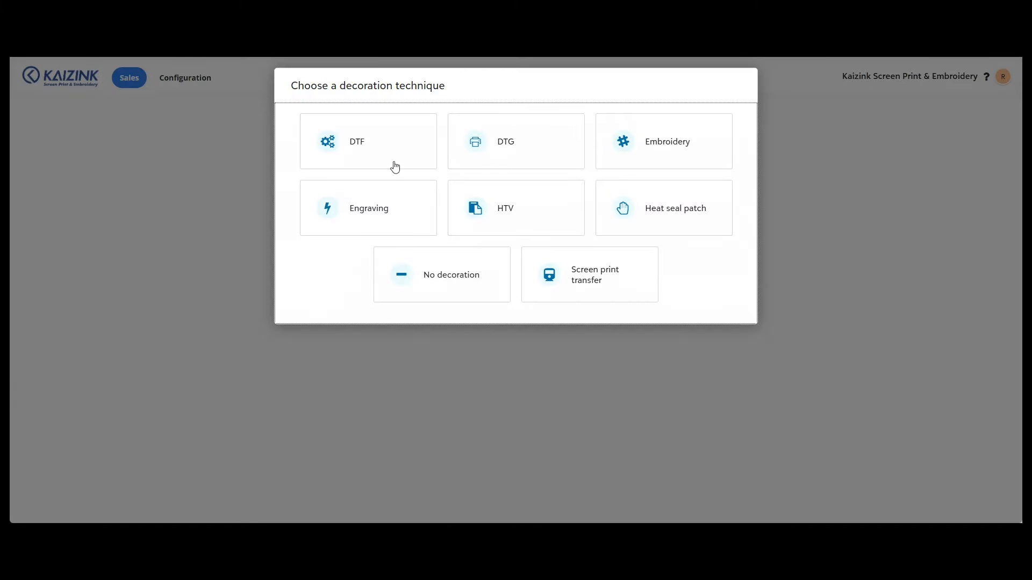
# Choose the DTF decoration technique and select the NEA122 New Era Sueded Cotton Blend Full-Zip Hoodie by searching nea122
pyautogui.click(386, 149)
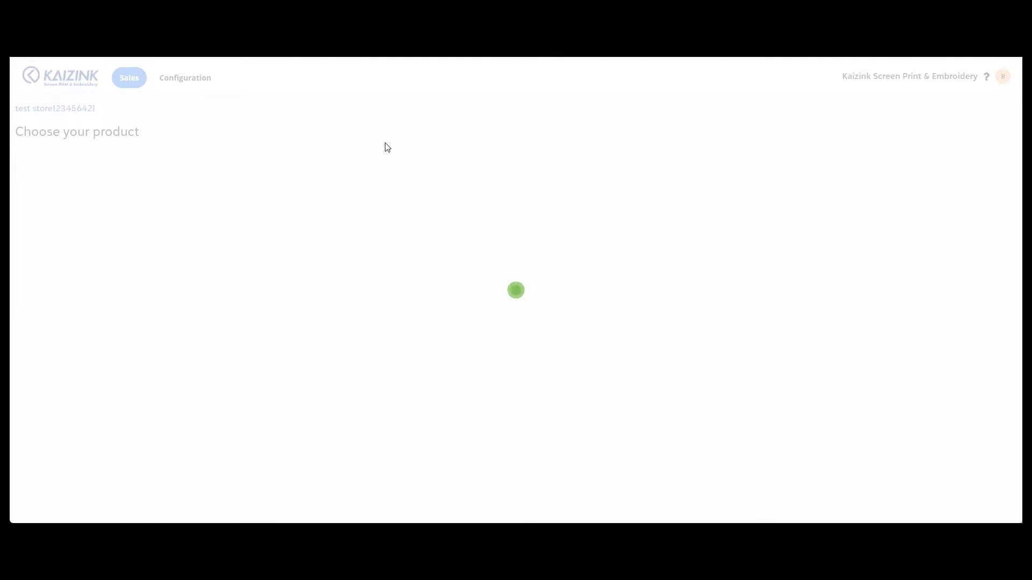
pyautogui.click(897, 157)
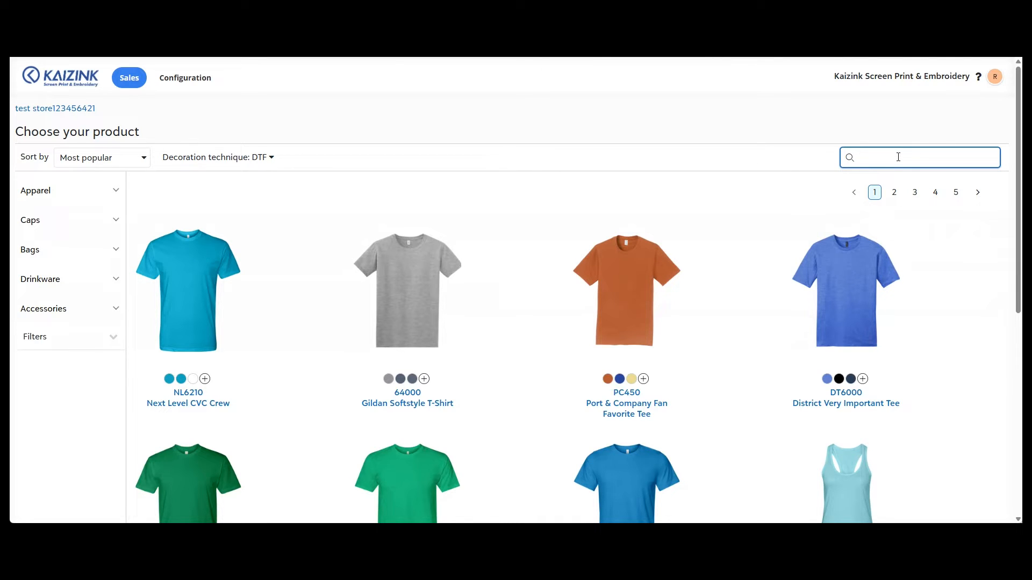
pyautogui.write('nea122')
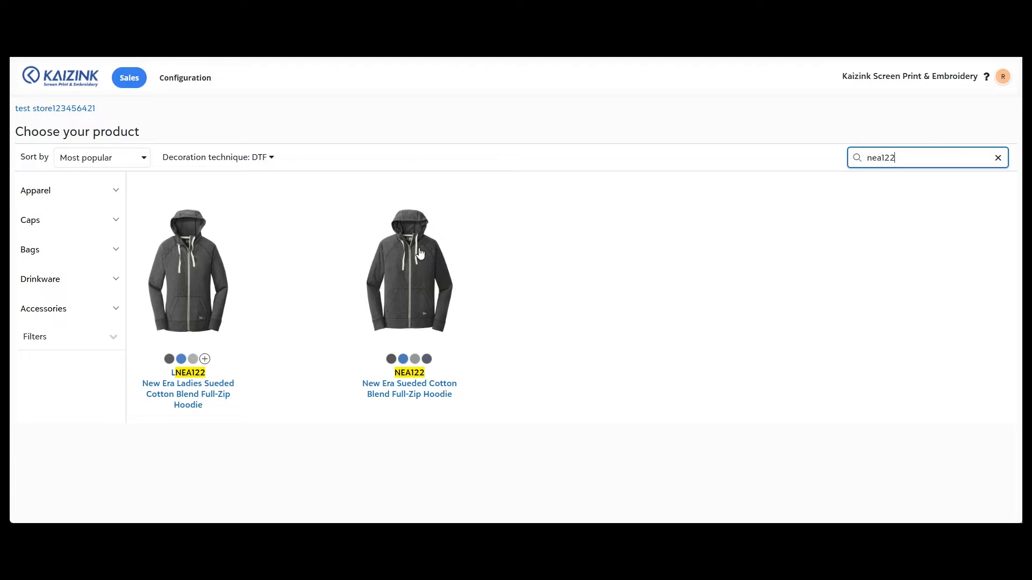
pyautogui.click(415, 257)
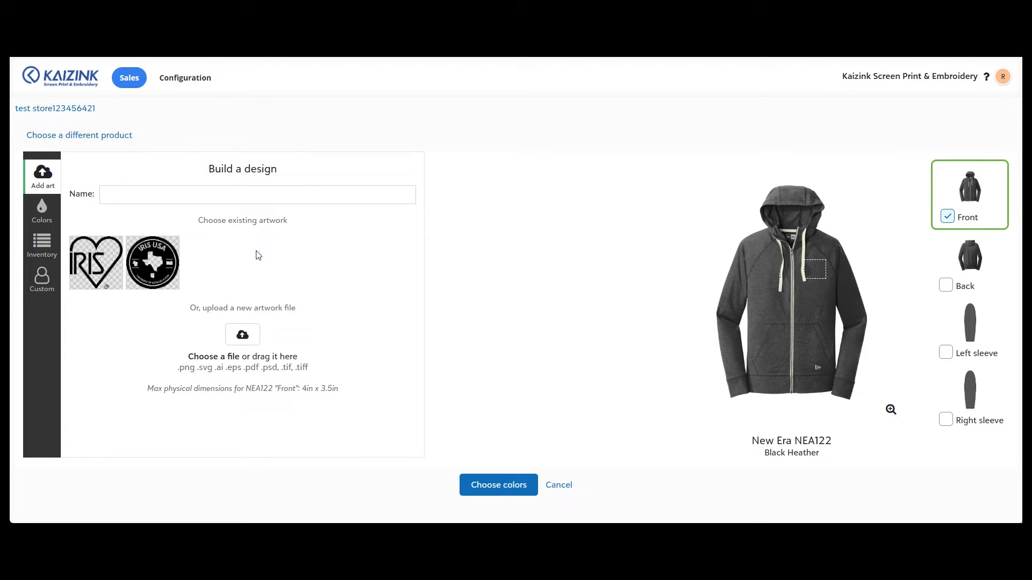
# Upload DTF_LC_2 75in_WHITE_IRIS.png from File Explorer as the front artwork
pyautogui.hotkey('alt', 'Tab')
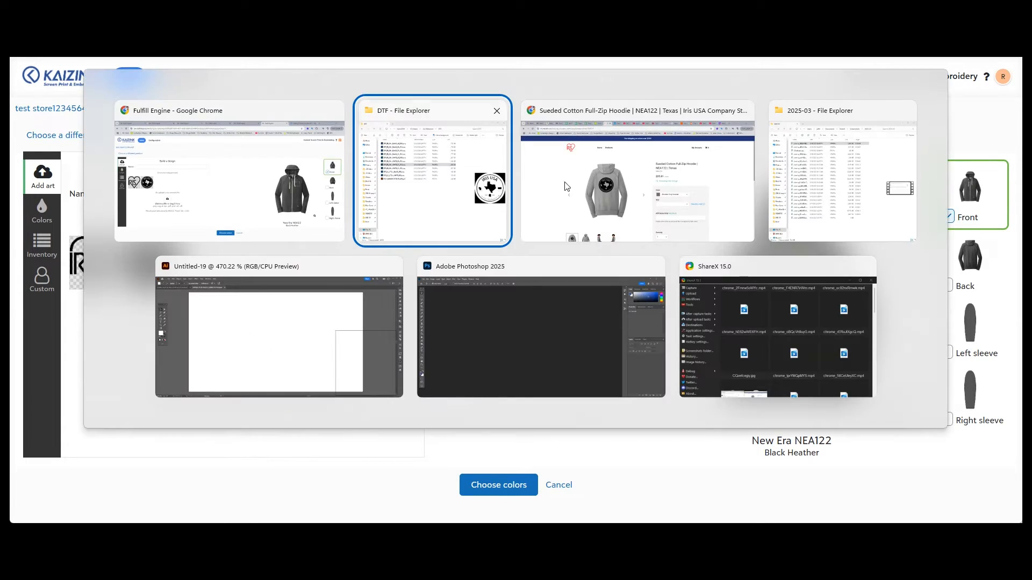
pyautogui.click(428, 197)
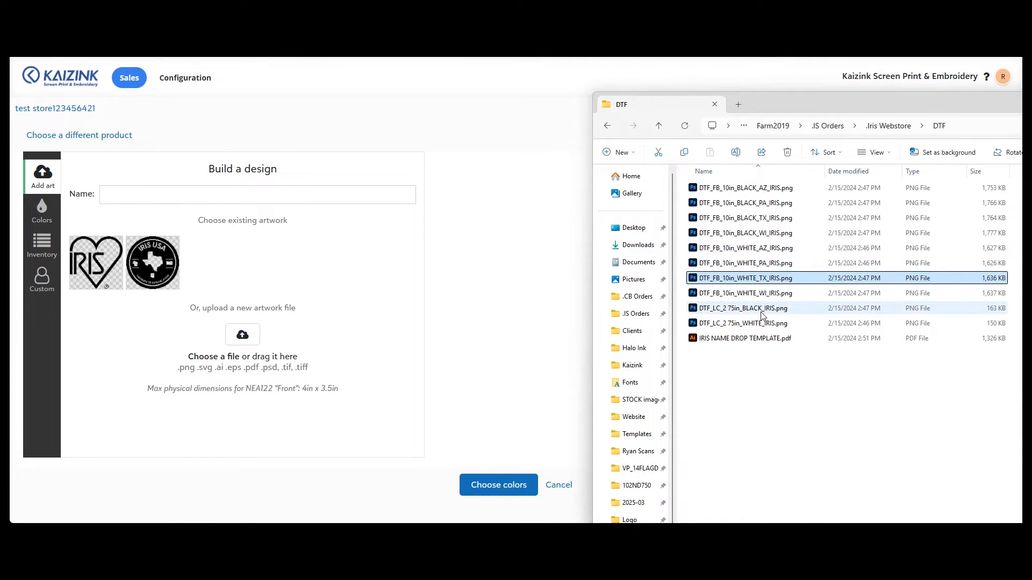
pyautogui.click(736, 323)
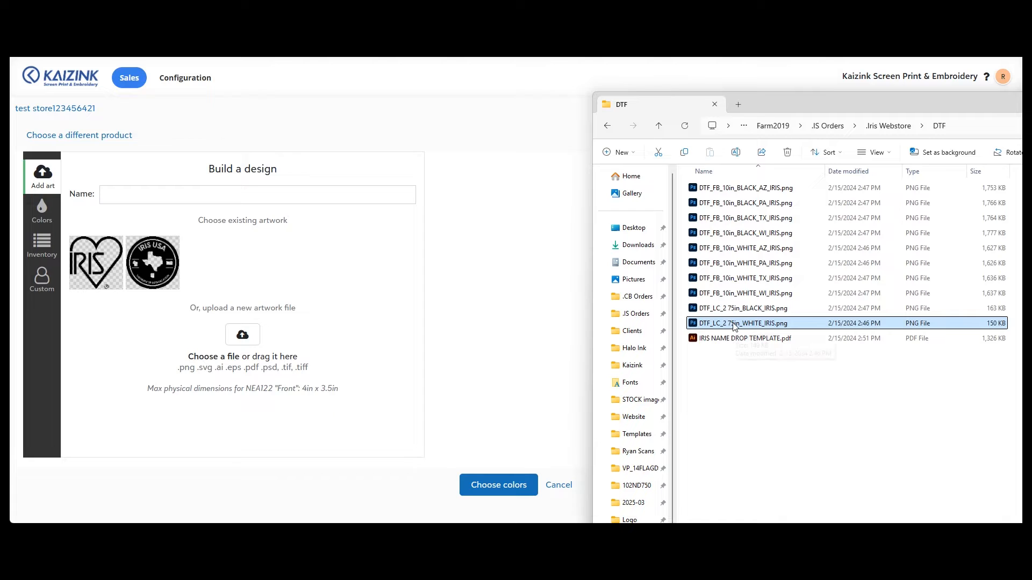
pyautogui.moveTo(735, 326); pyautogui.dragTo(256, 345)
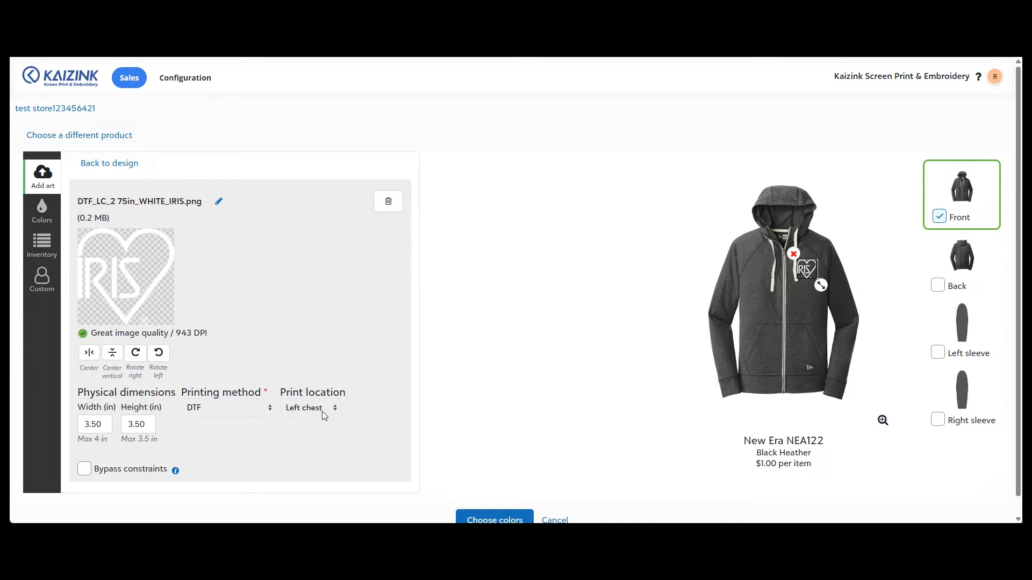
# Set the front artwork width to 2.75 in and center it horizontally and vertically
pyautogui.doubleClick(98, 426)
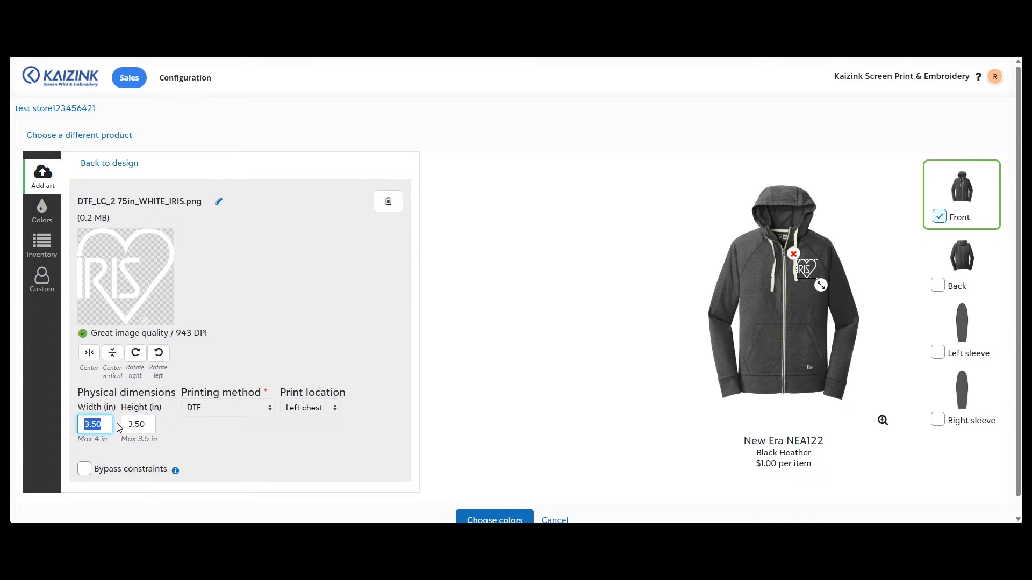
pyautogui.write('2.')
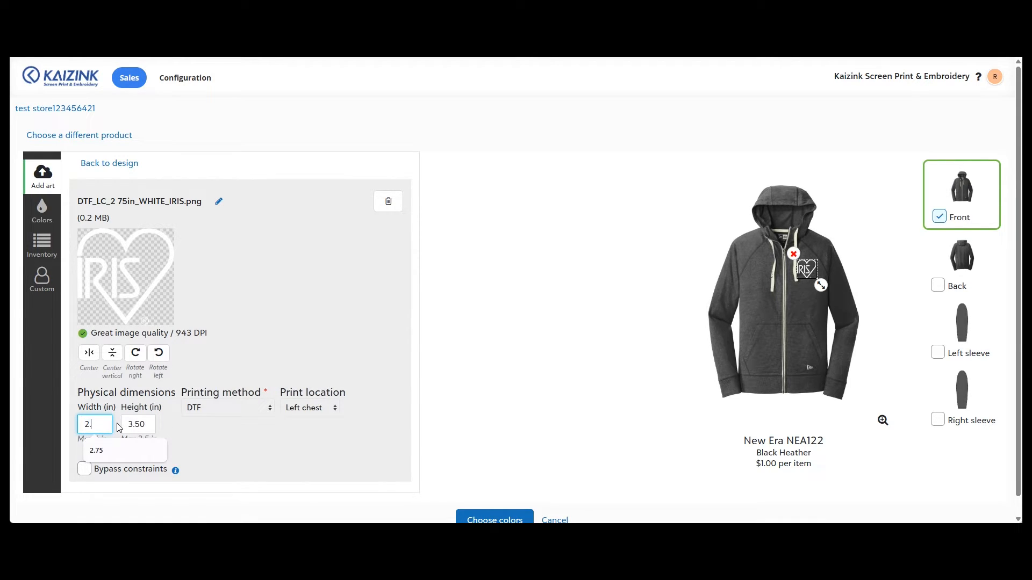
pyautogui.write('75')
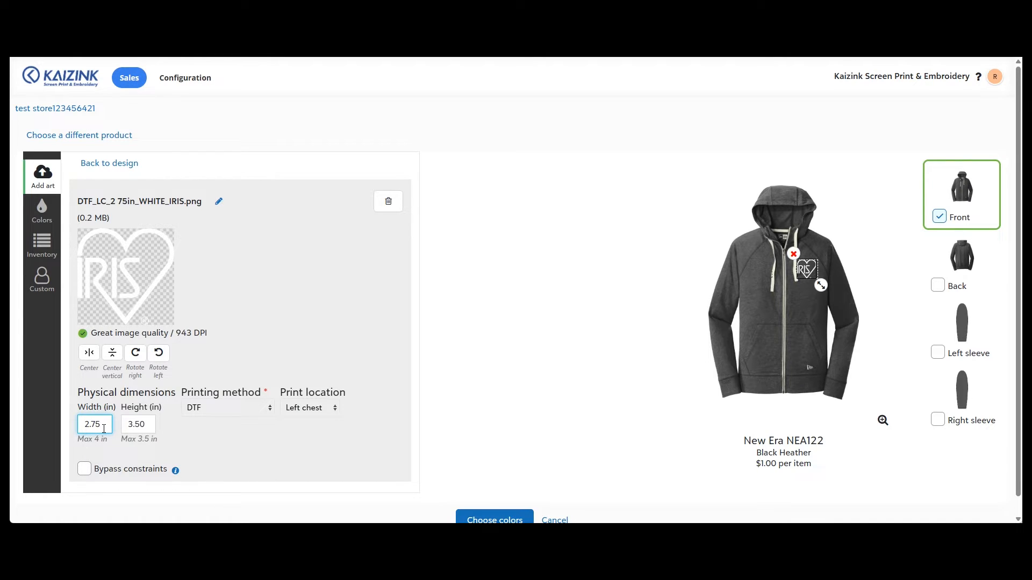
pyautogui.press('Tab')
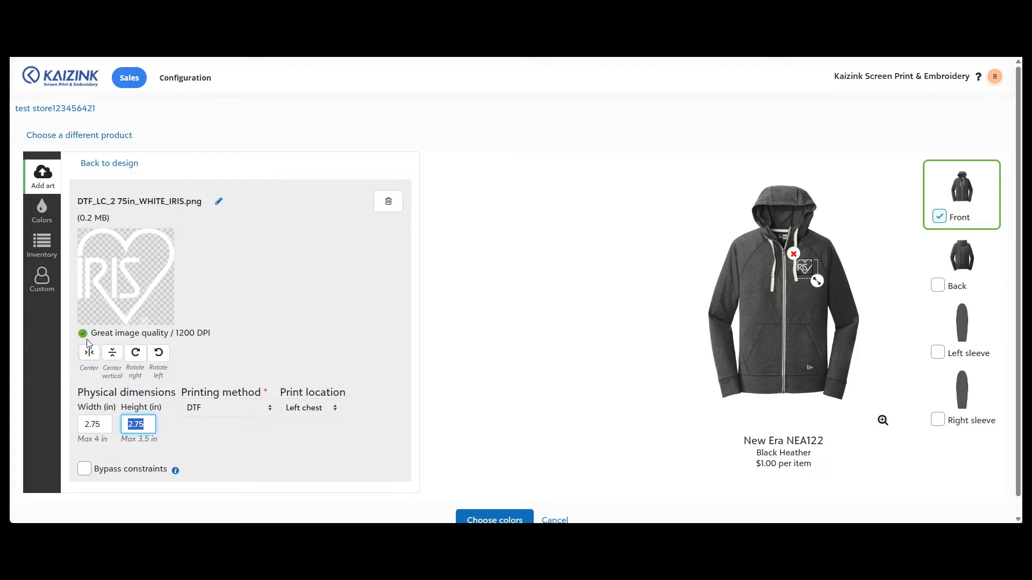
pyautogui.click(89, 352)
pyautogui.click(112, 353)
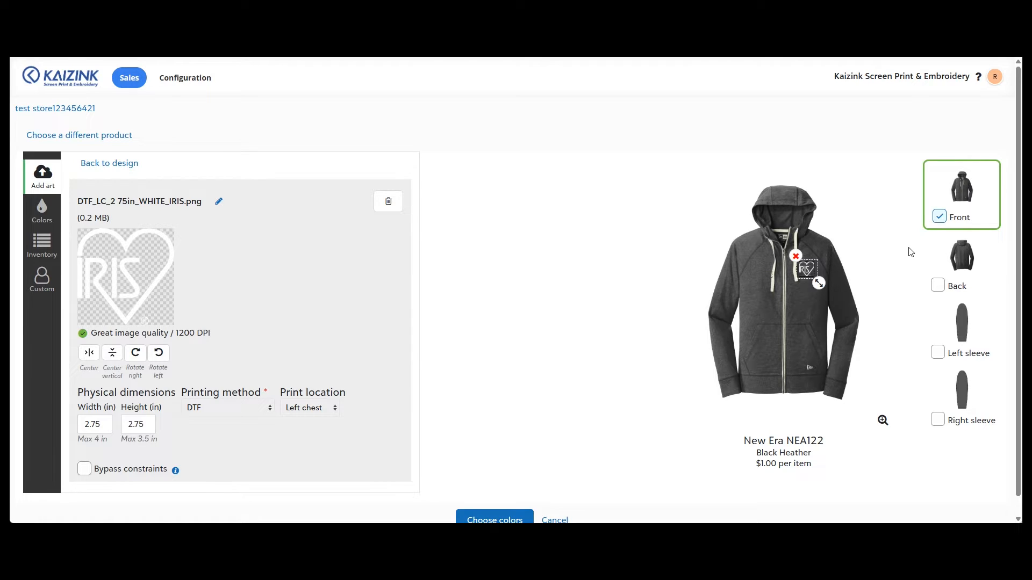
# Enable the back location and upload DTF_FB_10in_WHITE_TX_IRIS.png from File Explorer as its artwork
pyautogui.click(938, 285)
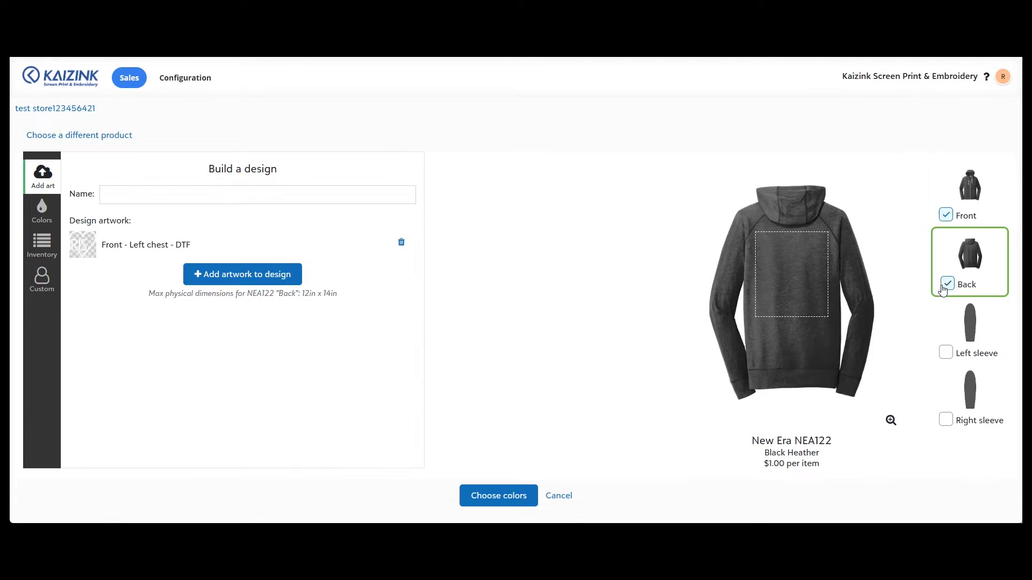
pyautogui.hotkey('alt', 'Tab')
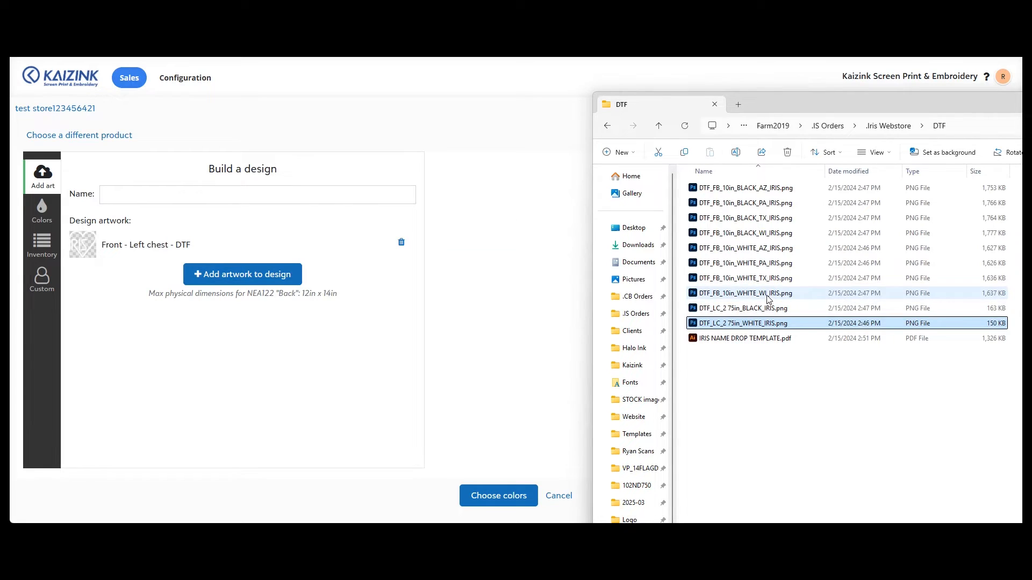
pyautogui.click(769, 299)
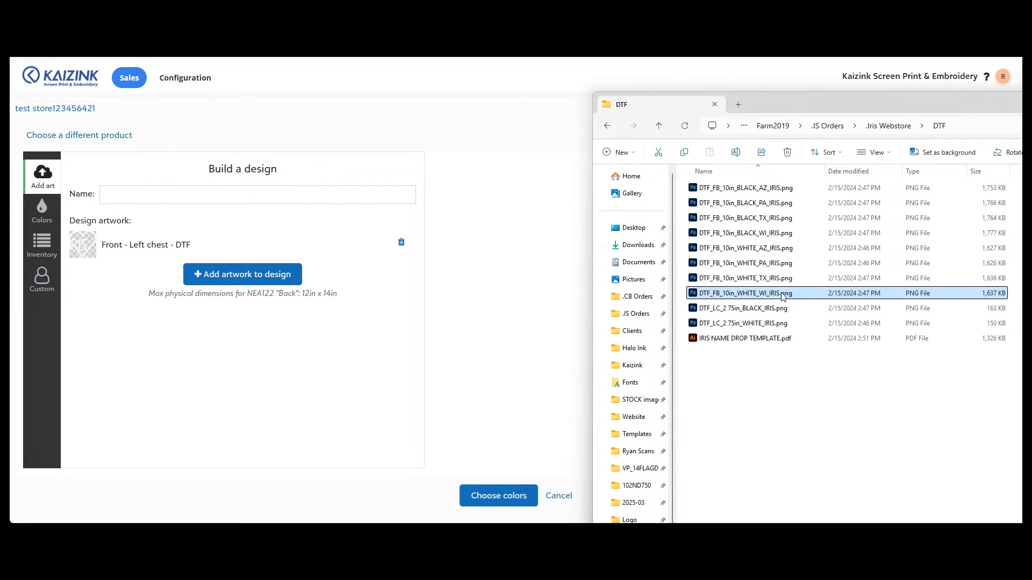
pyautogui.click(774, 279)
pyautogui.moveTo(773, 279); pyautogui.dragTo(248, 305)
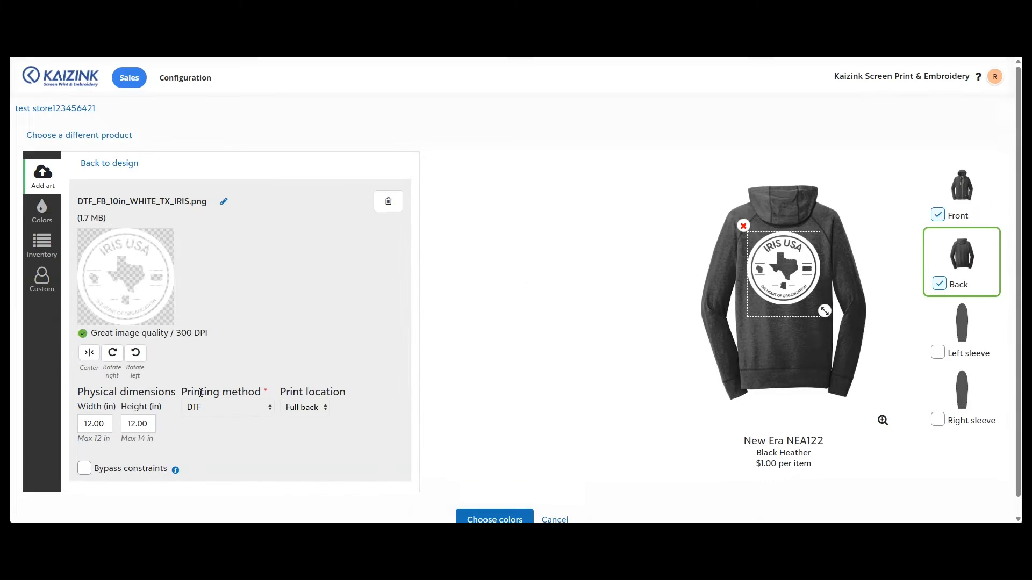
# Set the back artwork width to 10 in and center it
pyautogui.doubleClick(103, 425)
pyautogui.write('10')
pyautogui.press('Tab')
pyautogui.click(90, 357)
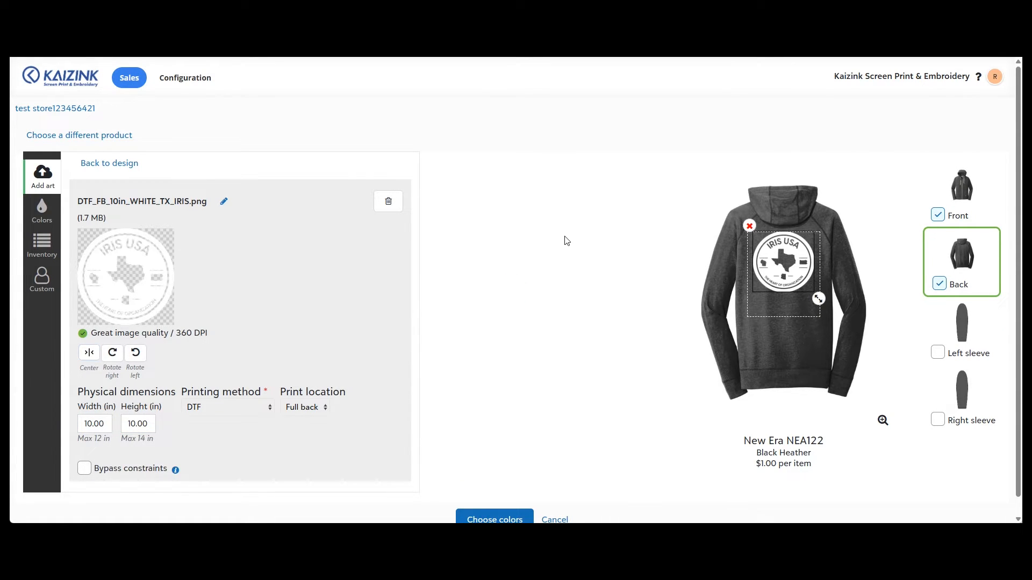
# Return to the front view and create a new customization named Name
pyautogui.click(962, 194)
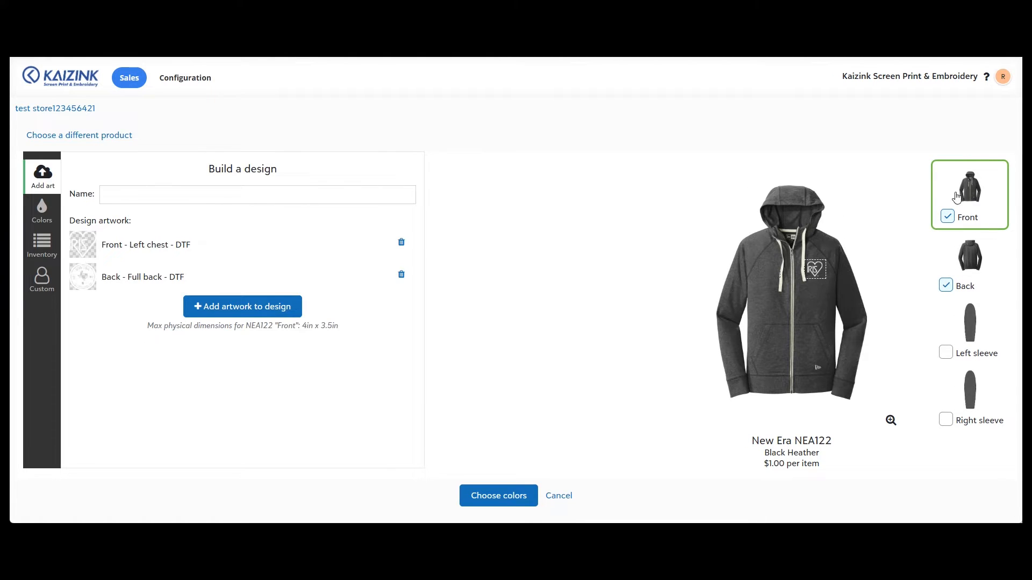
pyautogui.click(42, 277)
pyautogui.click(377, 199)
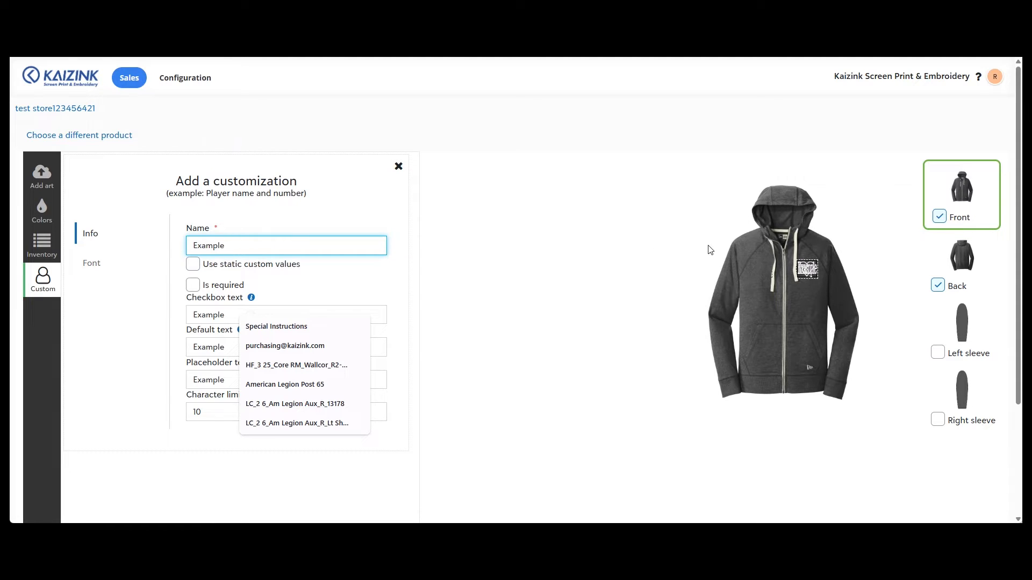
pyautogui.moveTo(196, 244); pyautogui.dragTo(232, 242)
pyautogui.write('Name')
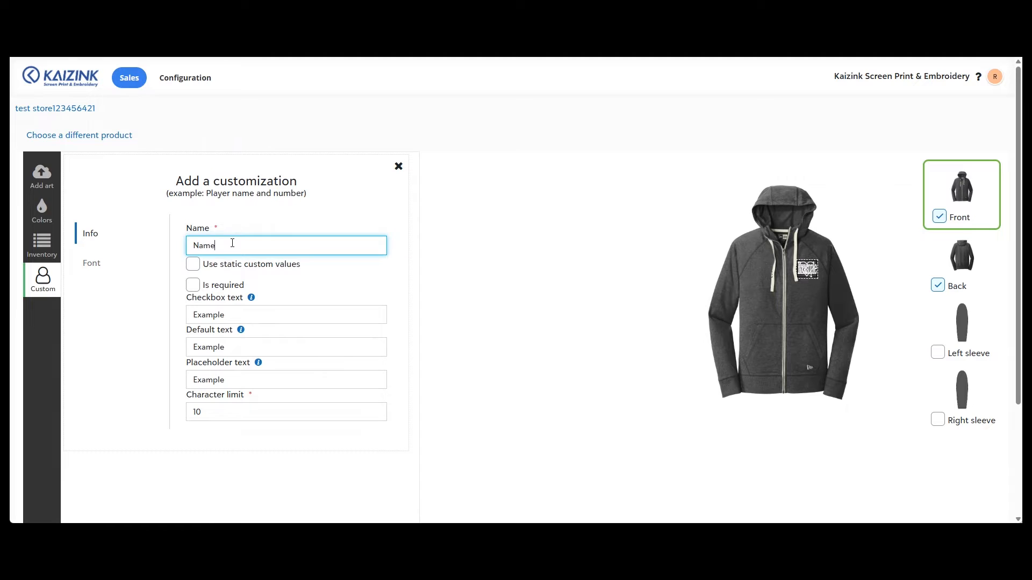
# Fill the checkbox text, default text and placeholder text fields with Name
pyautogui.hotkey('ctrl', 'a')
pyautogui.hotkey('ctrl', 'c')
pyautogui.press('Tab')
pyautogui.hotkey('ctrl', 'v')
pyautogui.press('Tab')
pyautogui.hotkey('ctrl', 'v')
pyautogui.press('Tab')
pyautogui.hotkey('ctrl', 'v')
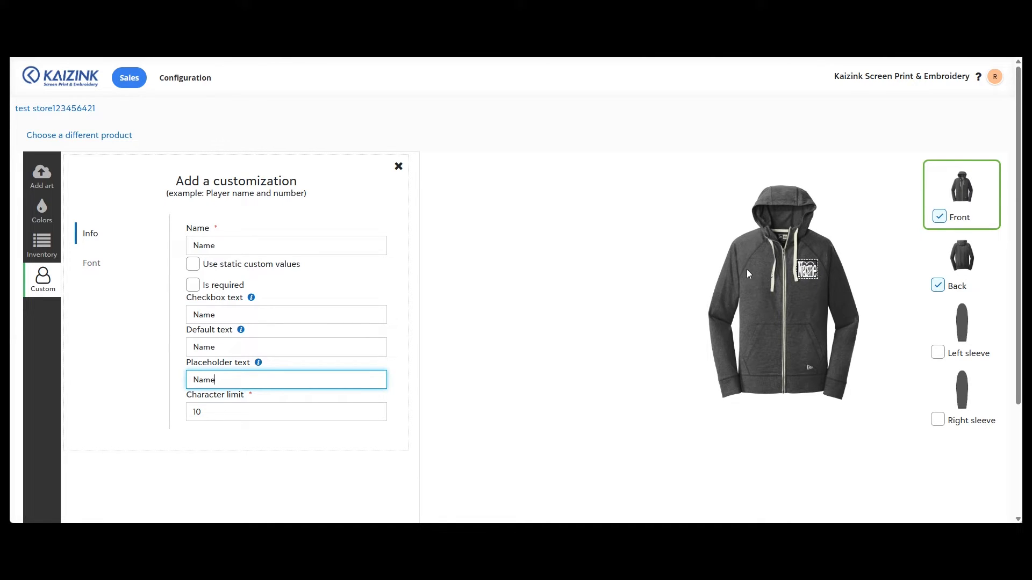
# Set the Name customization's print location to Right chest
pyautogui.click(35, 252)
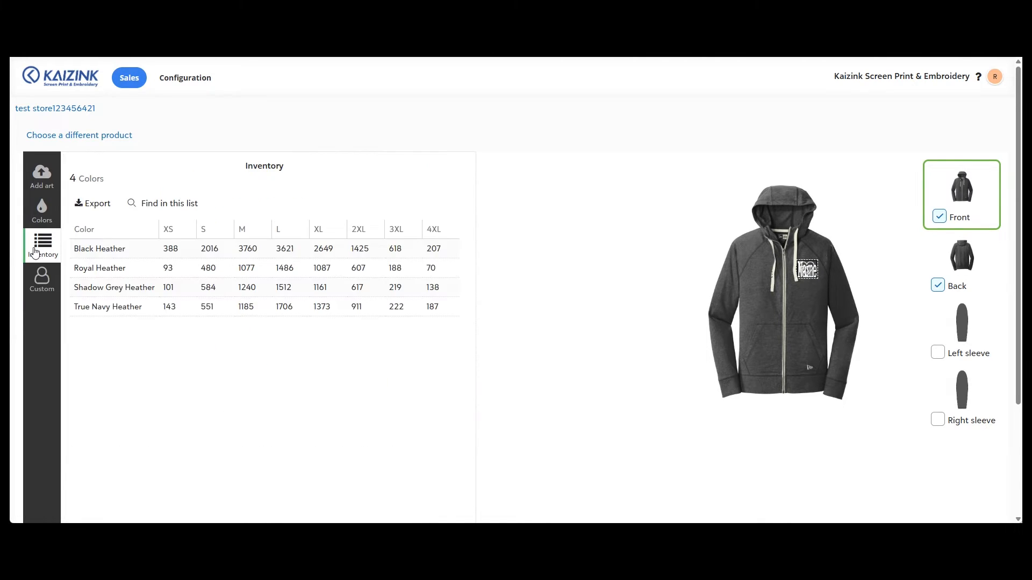
pyautogui.click(41, 274)
pyautogui.click(225, 200)
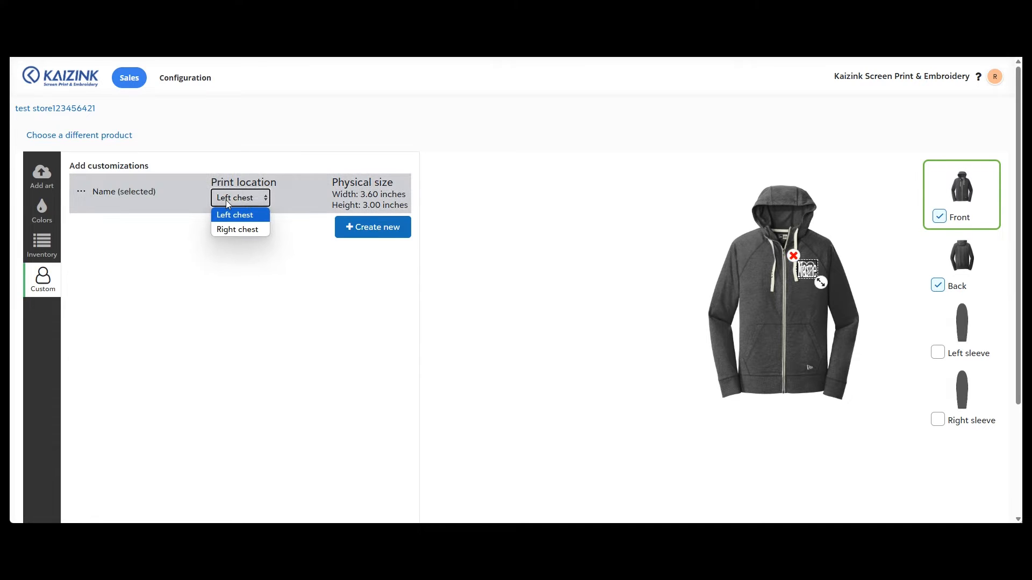
pyautogui.click(236, 229)
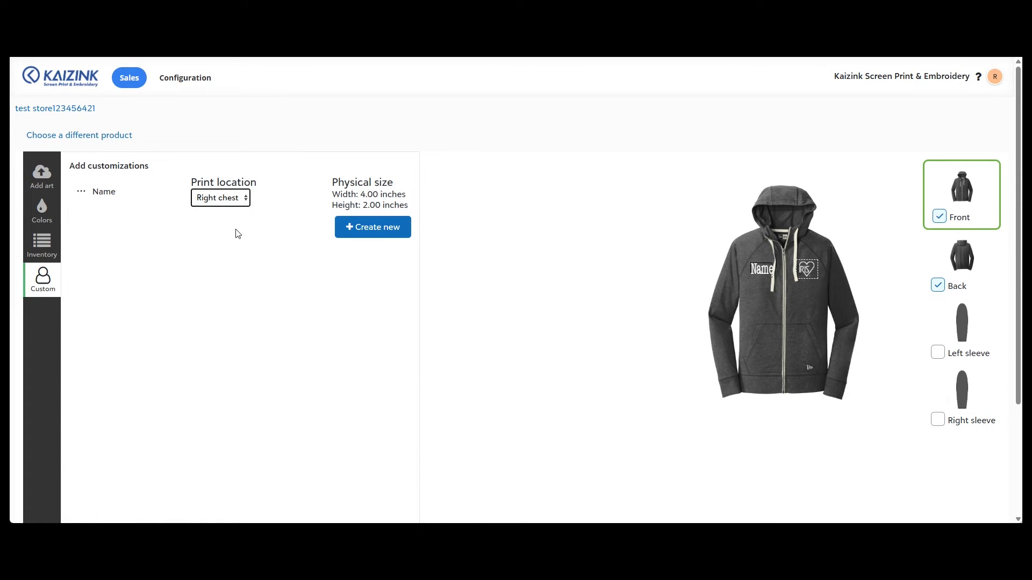
# Edit the Name customization and set its font family to Arial Bold
pyautogui.click(81, 192)
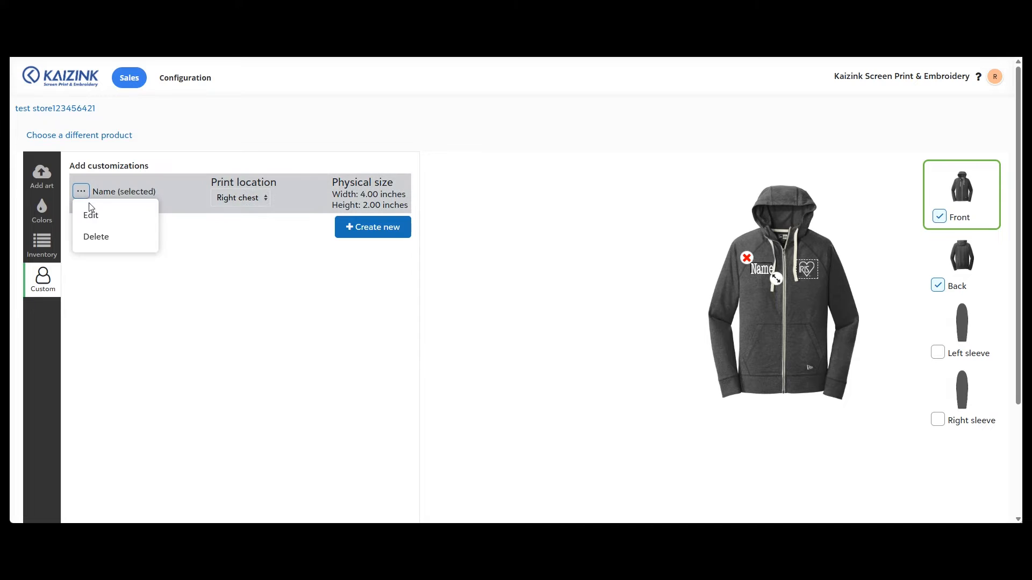
pyautogui.click(93, 214)
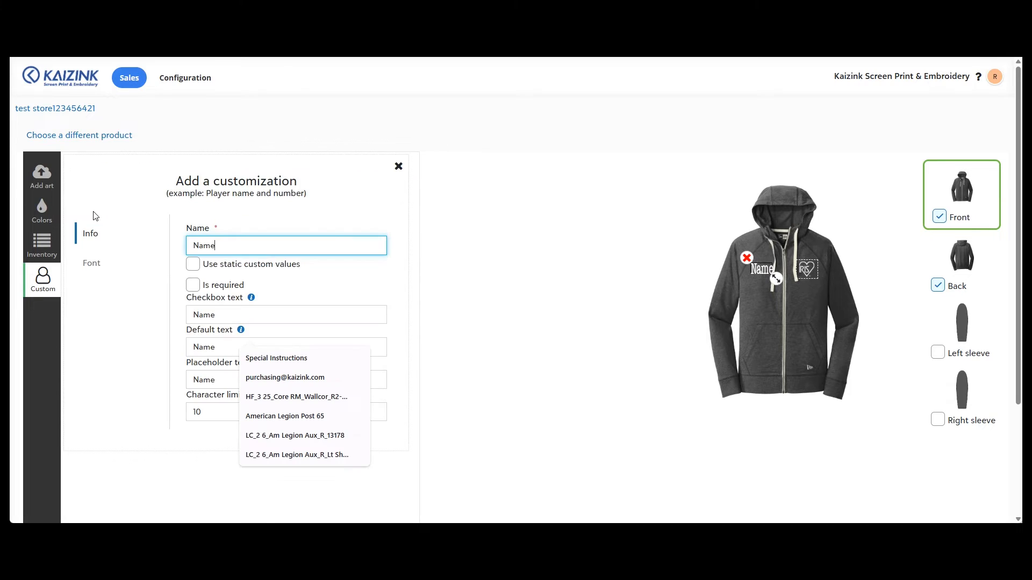
pyautogui.click(100, 263)
pyautogui.click(263, 247)
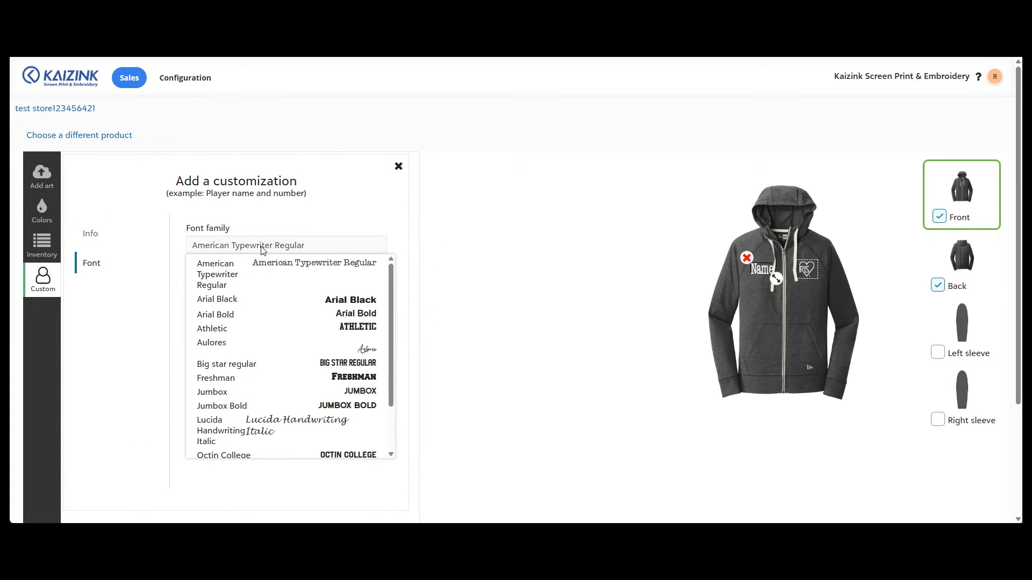
pyautogui.click(317, 315)
# Set the Name text height to .5 inches
pyautogui.doubleClick(297, 280)
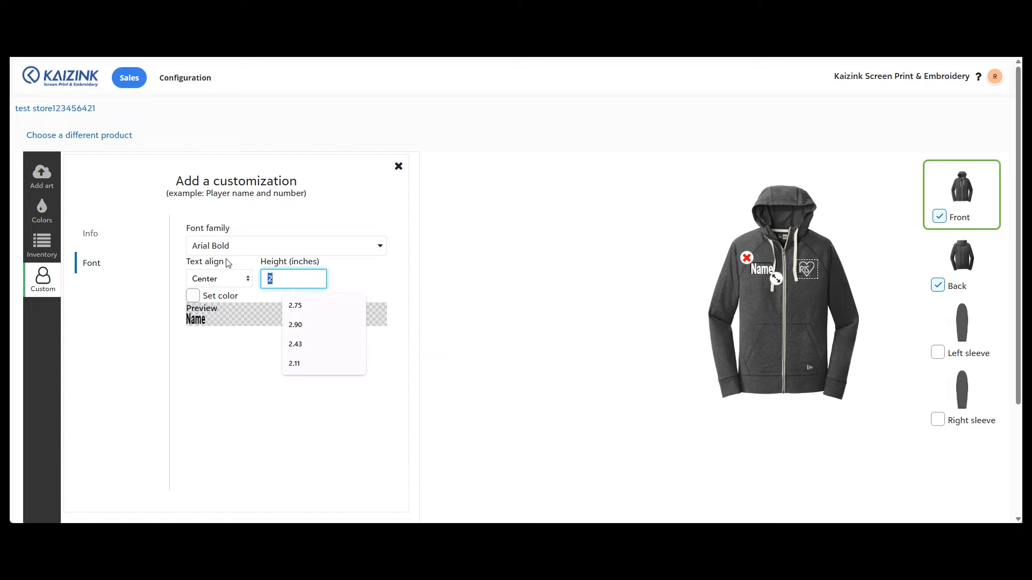
pyautogui.write('.5')
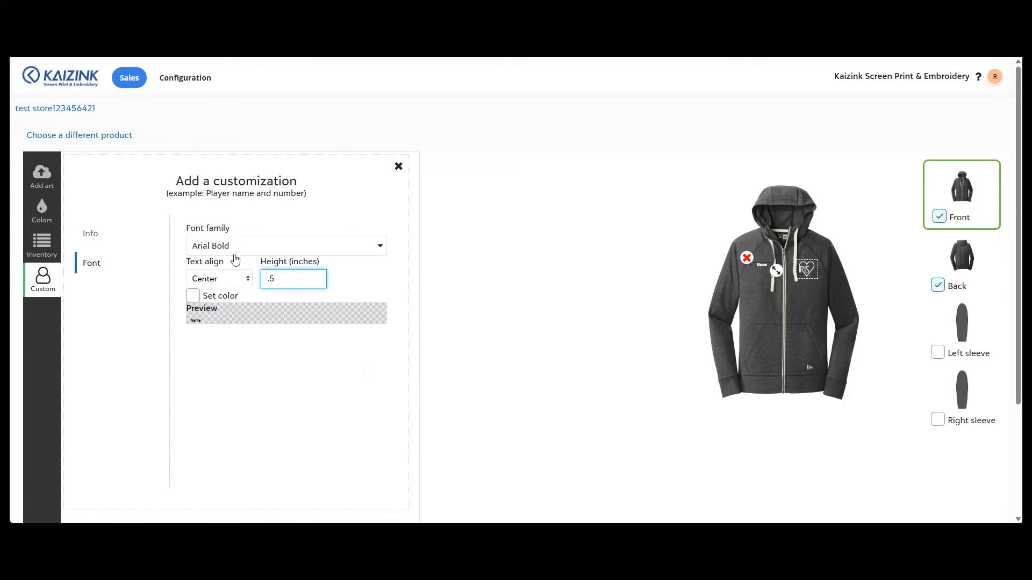
# Enable a custom colour for the Name text, set it to white (#fff), and nudge the text slightly lower
pyautogui.click(193, 295)
pyautogui.click(258, 318)
pyautogui.click(323, 277)
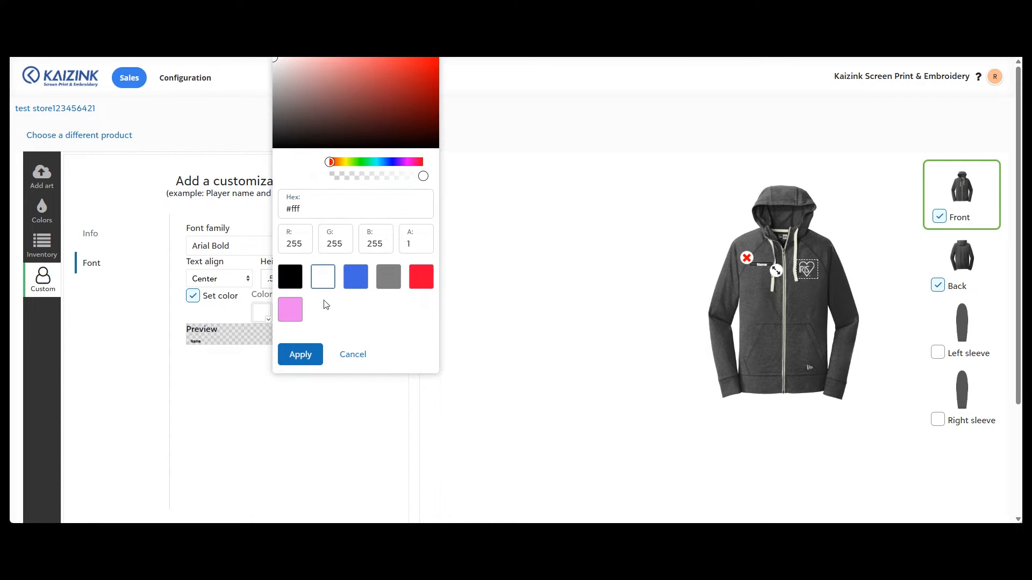
pyautogui.click(298, 353)
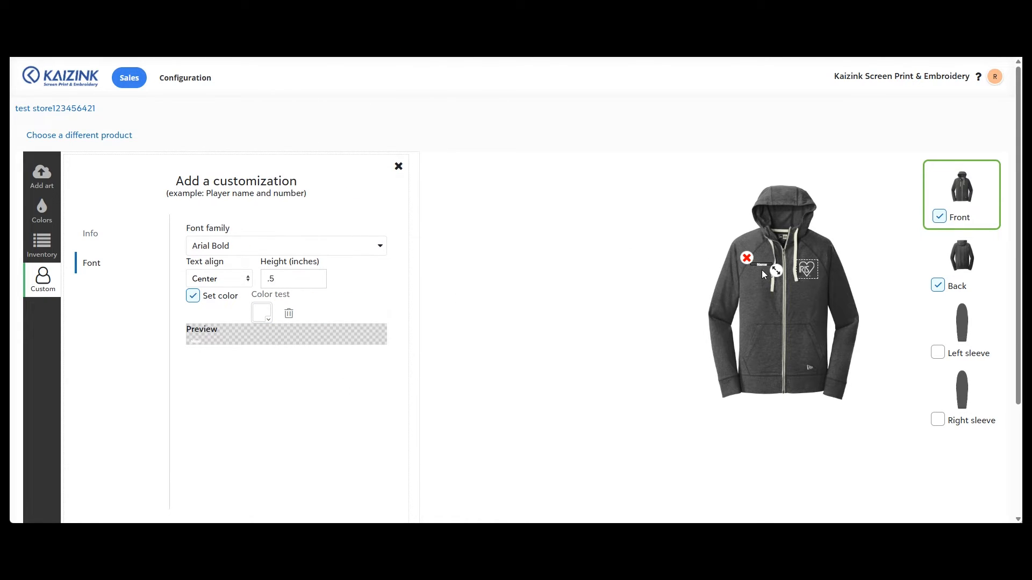
pyautogui.moveTo(762, 264); pyautogui.dragTo(762, 269)
pyautogui.click(100, 232)
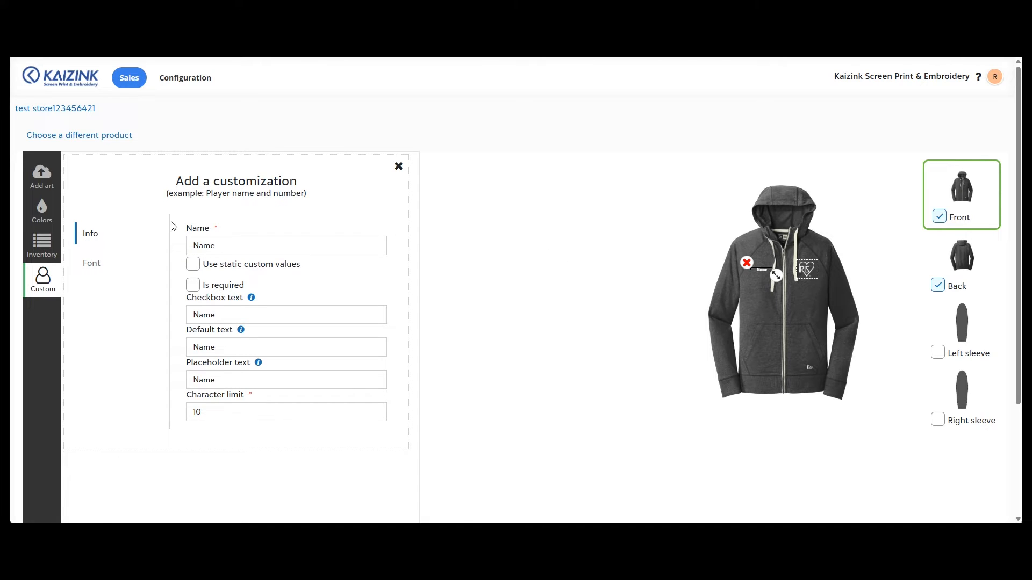
# Add Royal Heather and True Navy Heather to the product colours alongside Black Heather
pyautogui.click(47, 207)
pyautogui.scroll(-1, 562, 265)
pyautogui.scroll(1, 507, 269)
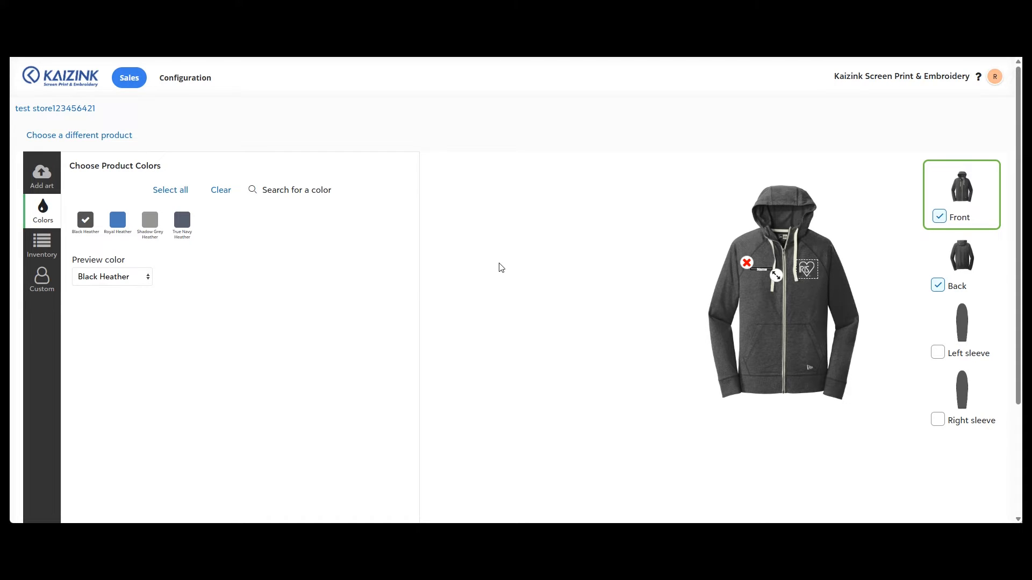
pyautogui.click(151, 224)
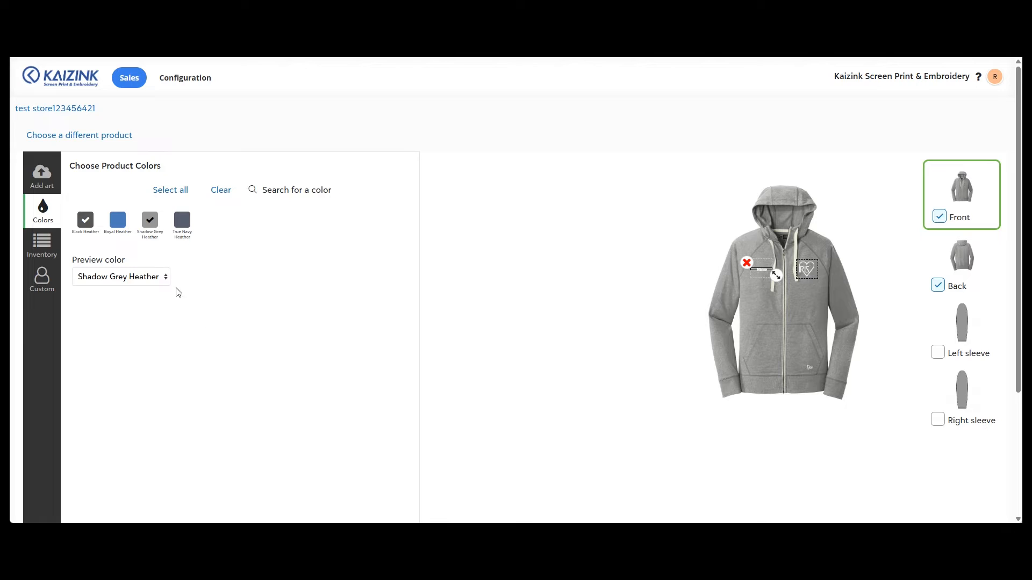
pyautogui.click(157, 221)
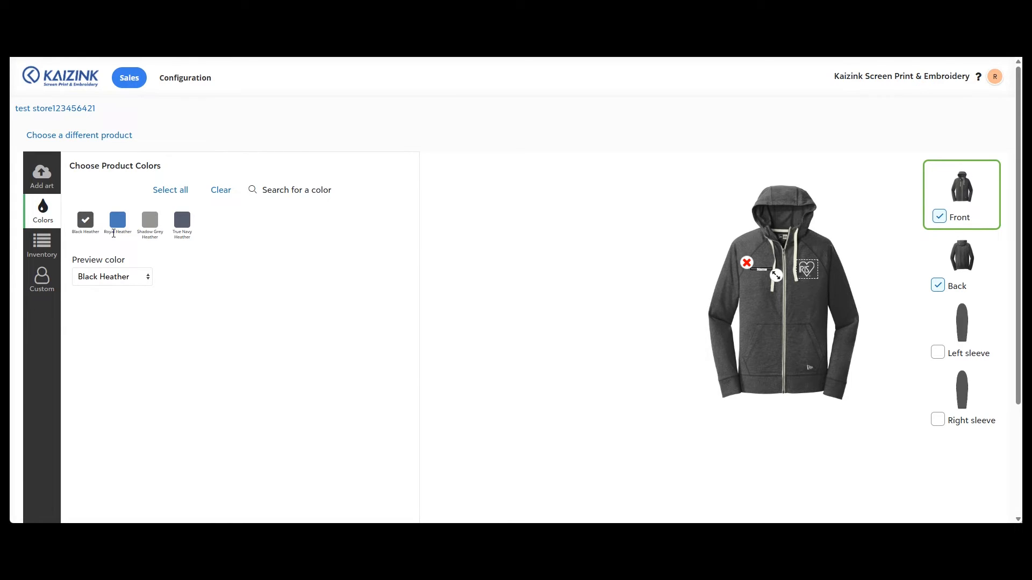
pyautogui.click(114, 223)
pyautogui.click(185, 223)
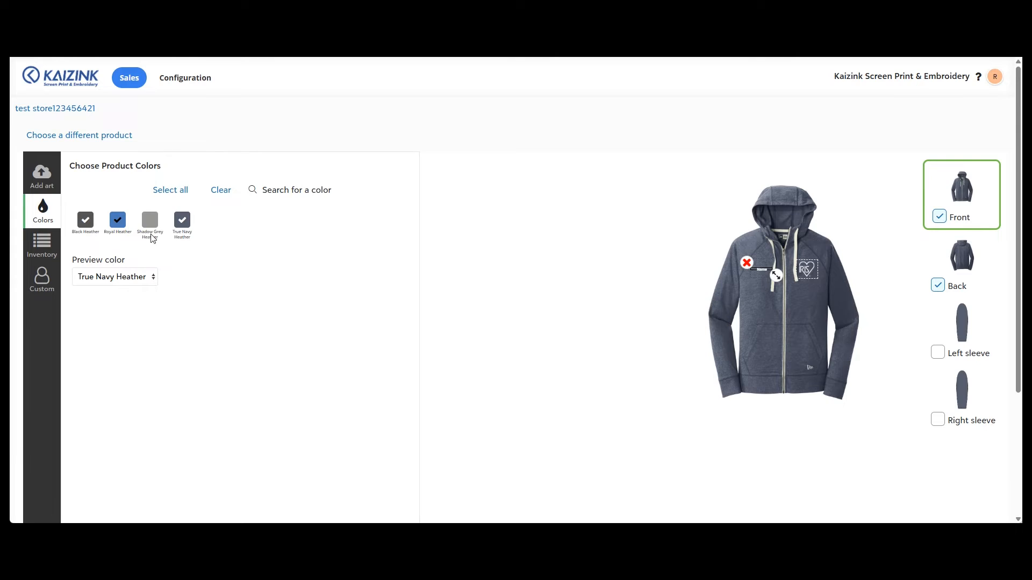
# Save the product and name it New Era Sueded Cotton Blend Full-Zip Hoodie | IRIS Texas
pyautogui.scroll(-3, 341, 240)
pyautogui.click(507, 507)
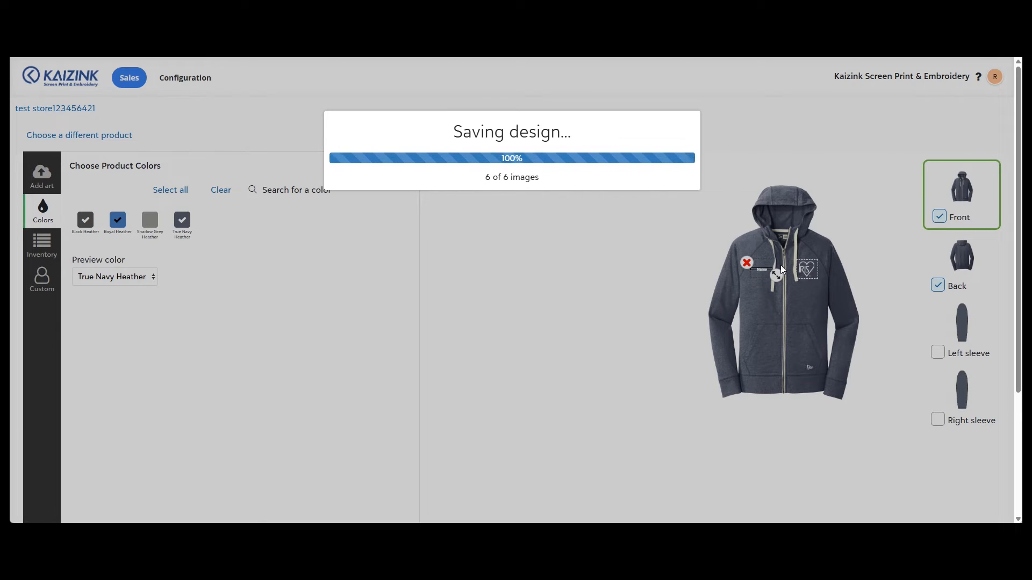
pyautogui.click(590, 223)
pyautogui.click(575, 130)
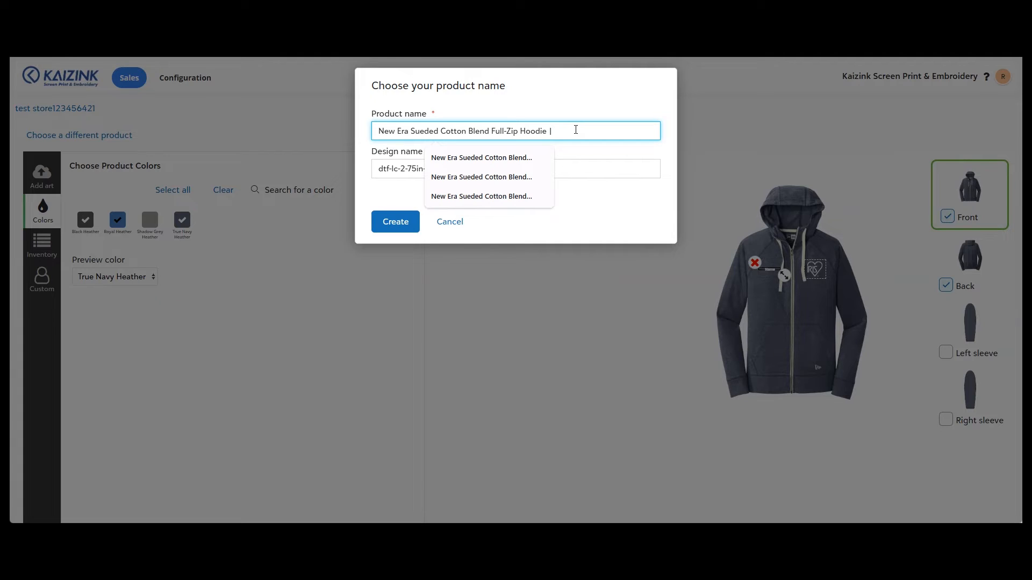
pyautogui.write('Texas')
# Set the design name to TEXAS - WHITE and create the product
pyautogui.tripleClick(507, 168)
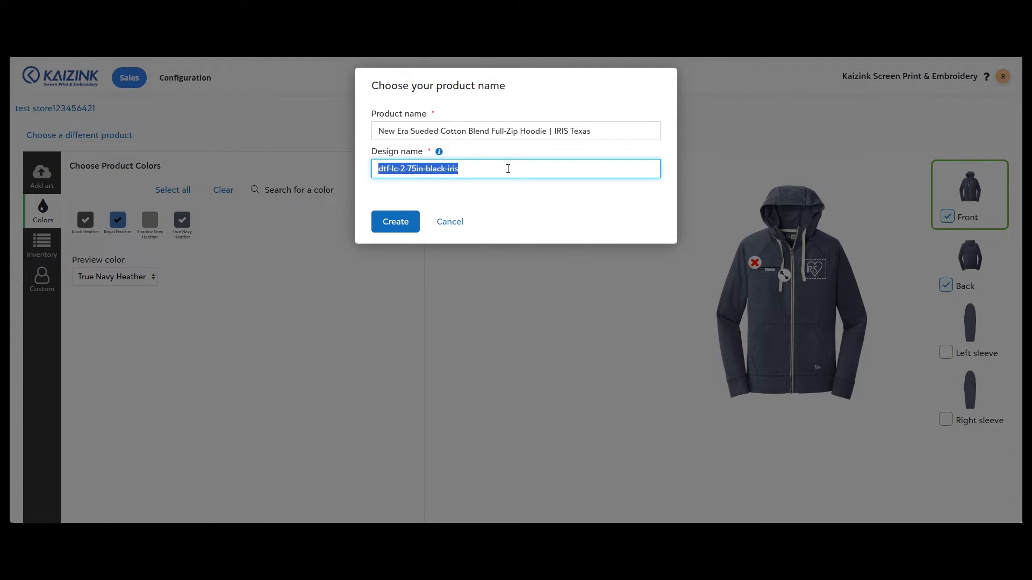
pyautogui.write('TEXAS')
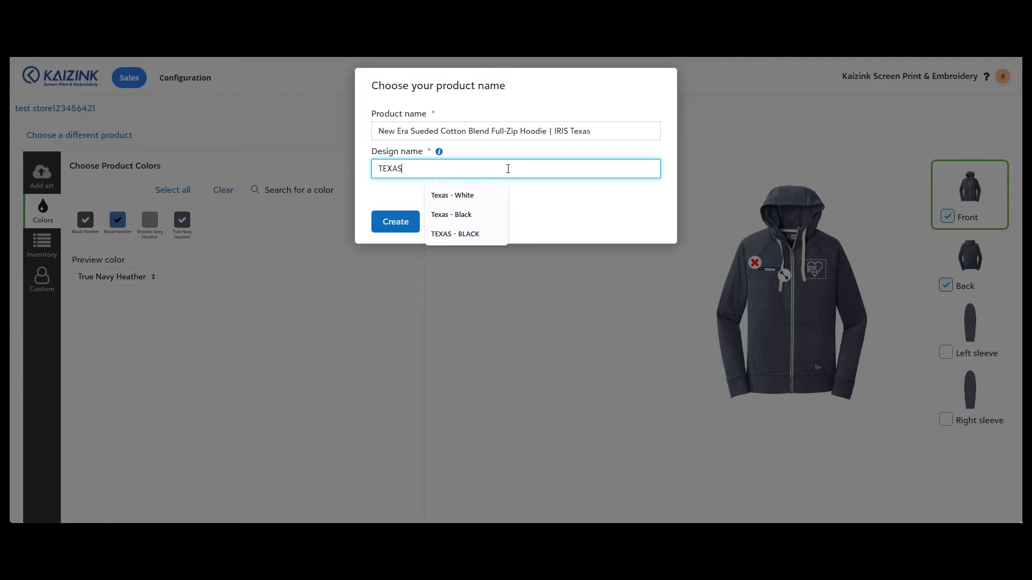
pyautogui.write(' - WHITE')
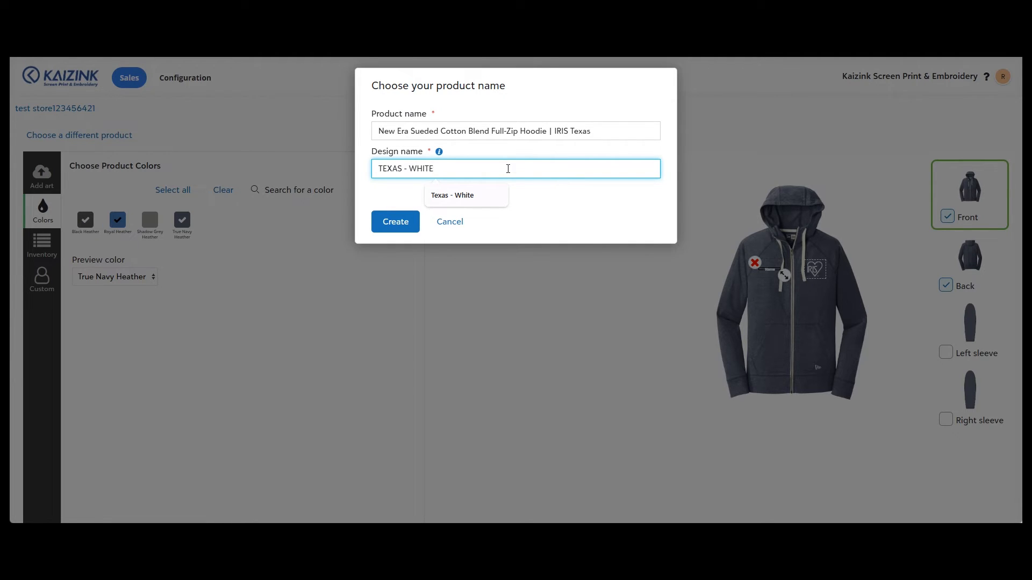
pyautogui.click(568, 193)
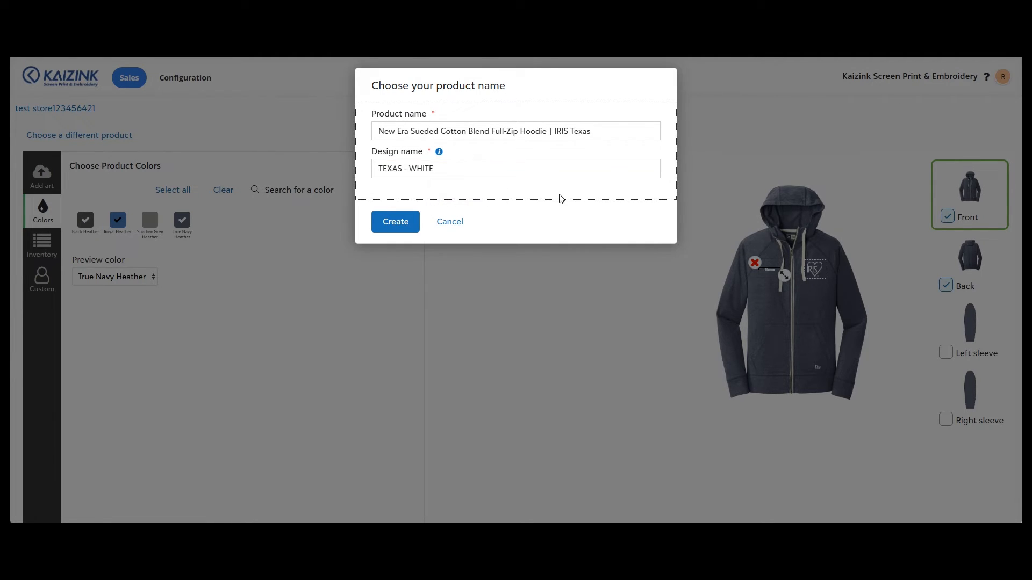
pyautogui.click(395, 221)
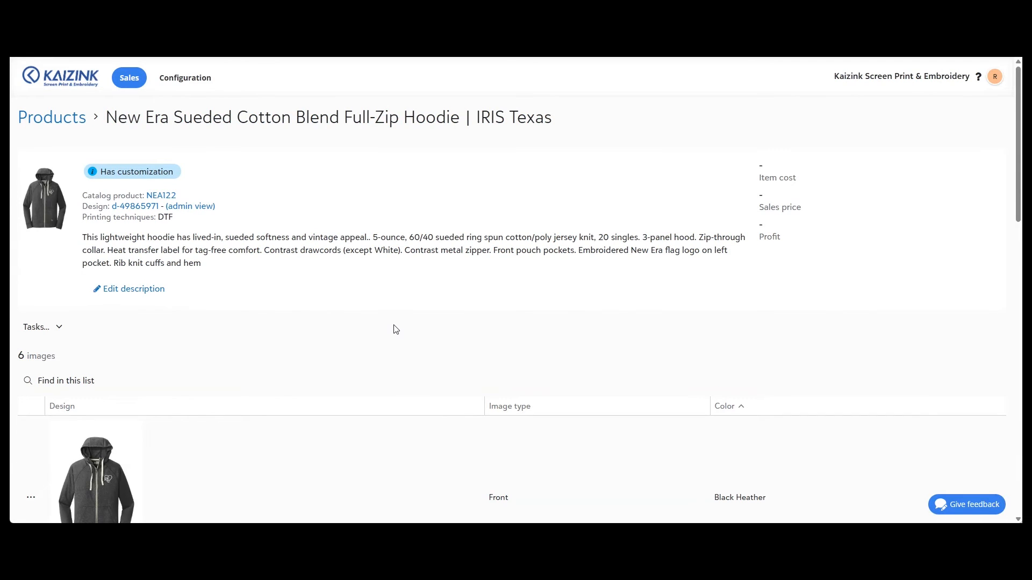
pyautogui.scroll(-15, 397, 322)
pyautogui.scroll(15, 111, 345)
pyautogui.click(59, 329)
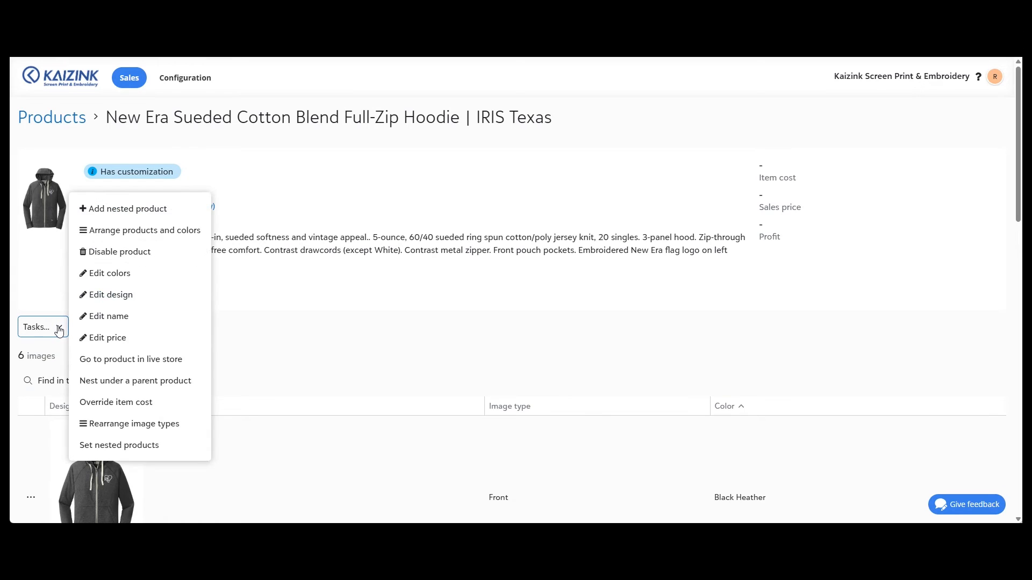
pyautogui.click(138, 338)
pyautogui.click(465, 228)
pyautogui.click(470, 263)
pyautogui.click(442, 316)
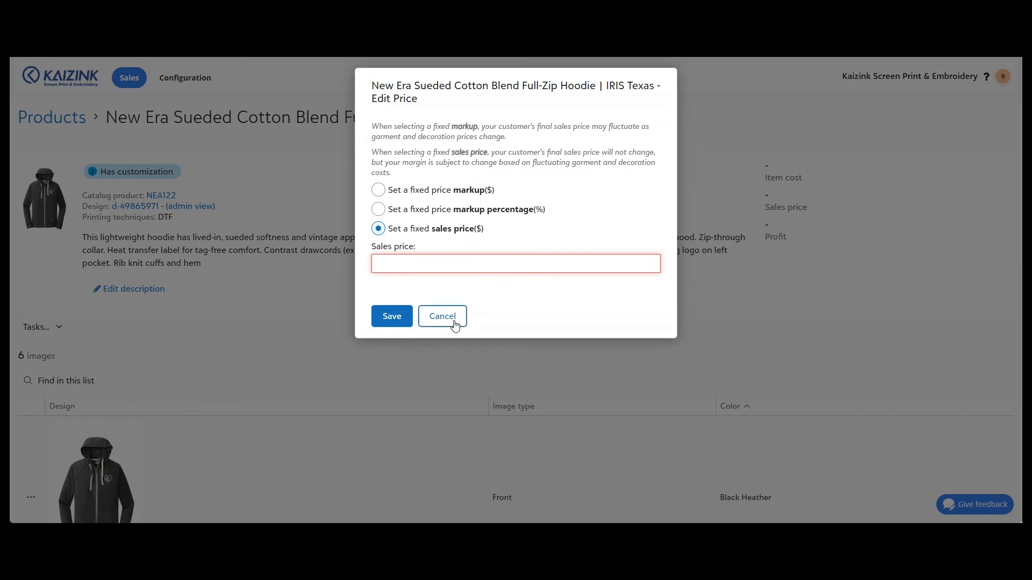
# Set a fixed sales price of 35.81 for the product
pyautogui.click(48, 327)
pyautogui.click(83, 340)
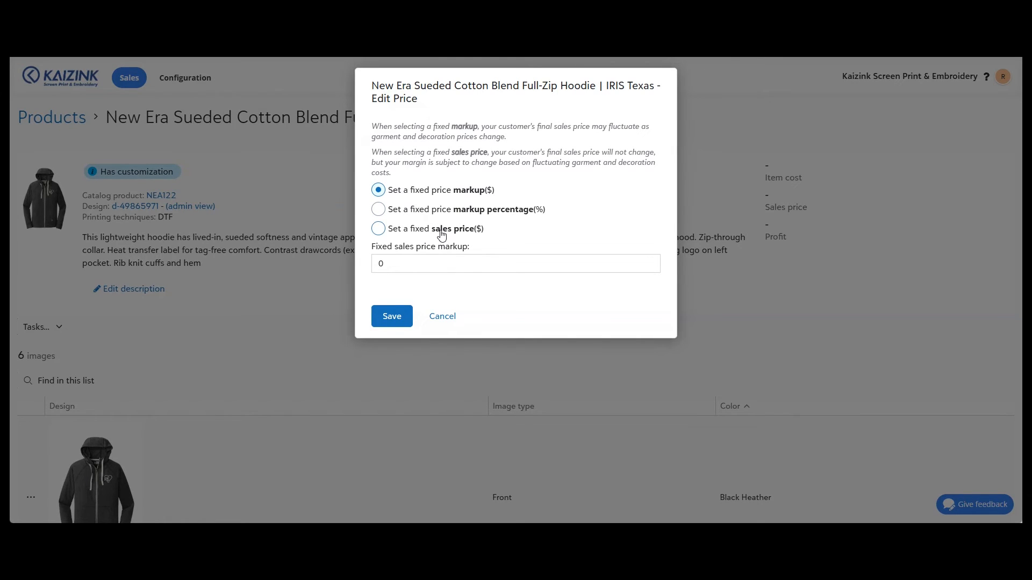
pyautogui.click(461, 231)
pyautogui.click(465, 264)
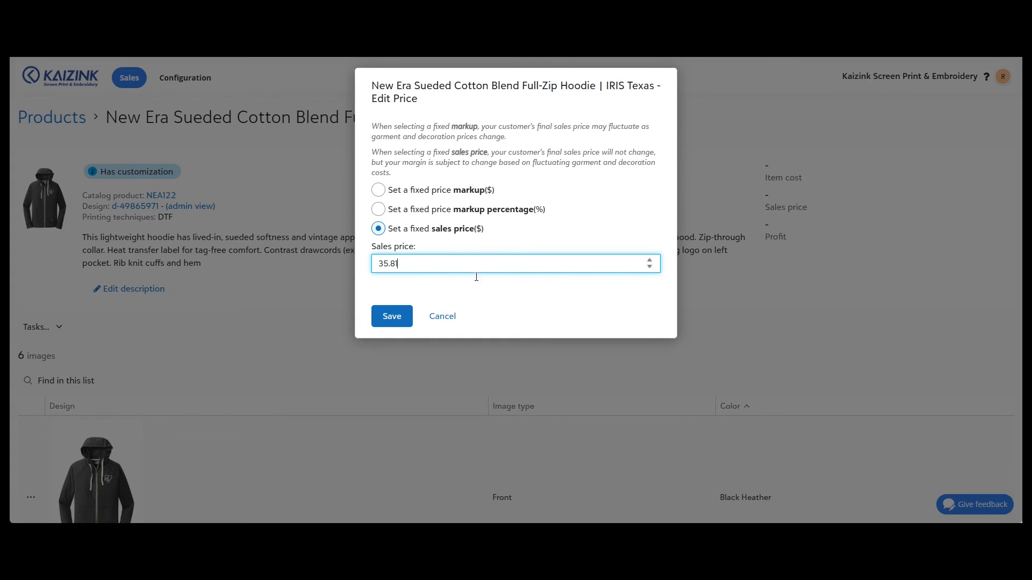
pyautogui.click(408, 317)
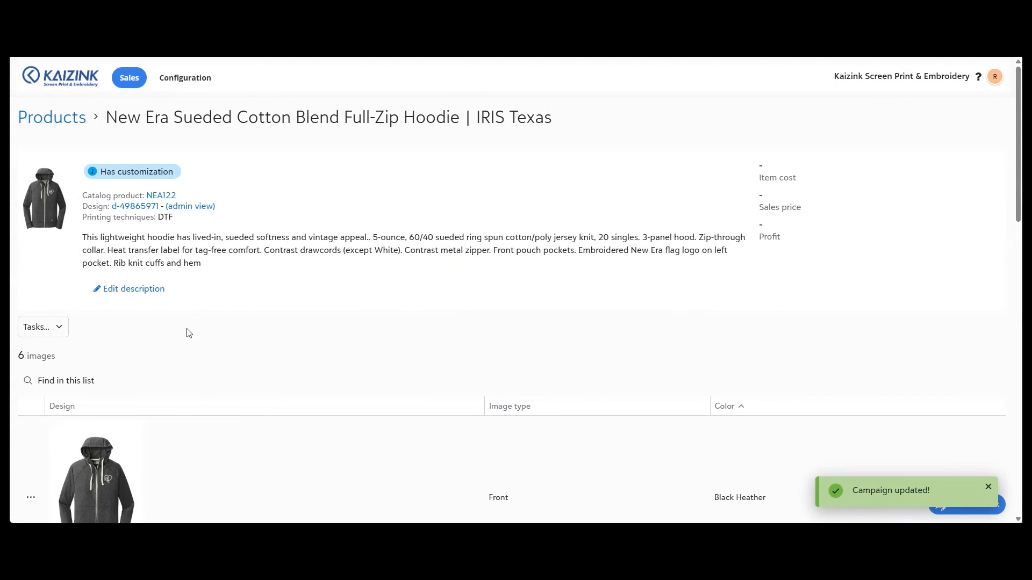
# Add a nested product built from a new design using the black IRIS heart artwork
pyautogui.click(54, 328)
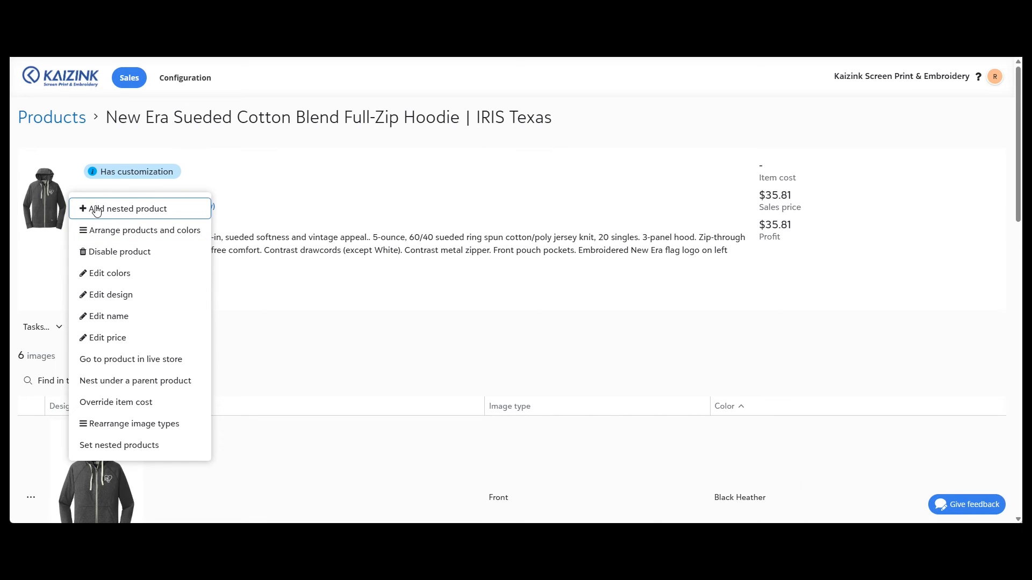
pyautogui.click(126, 213)
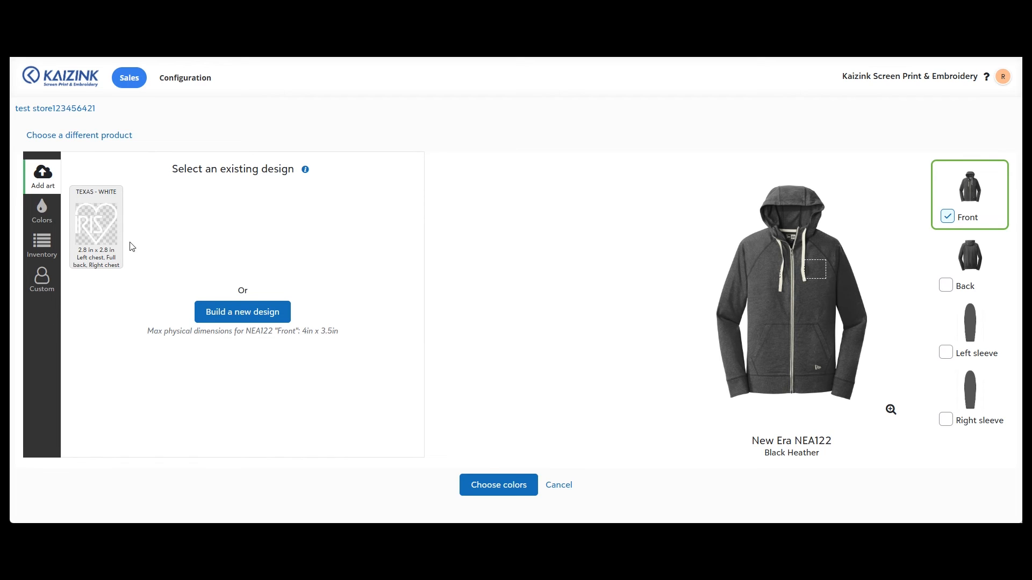
pyautogui.click(271, 321)
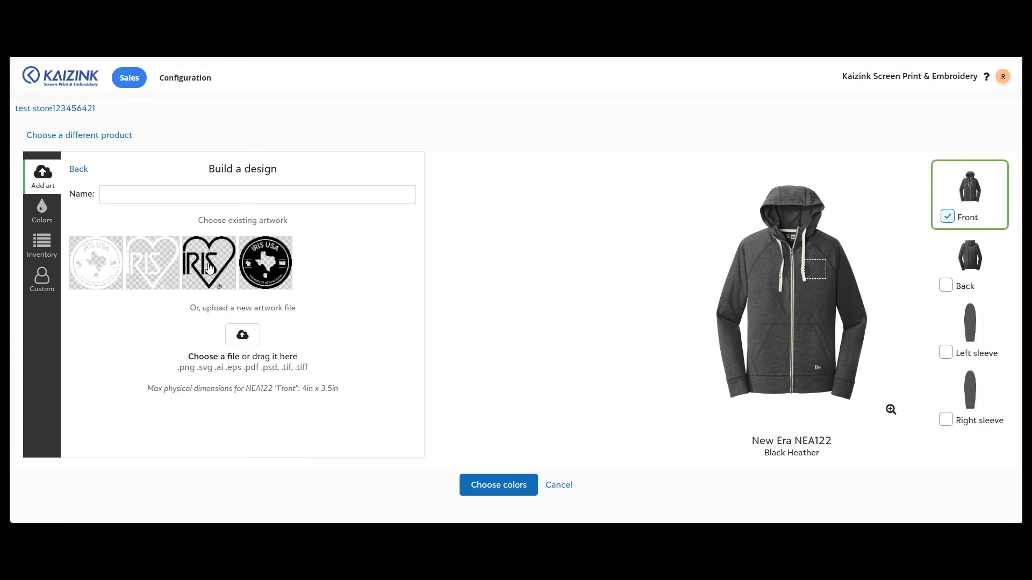
pyautogui.click(209, 267)
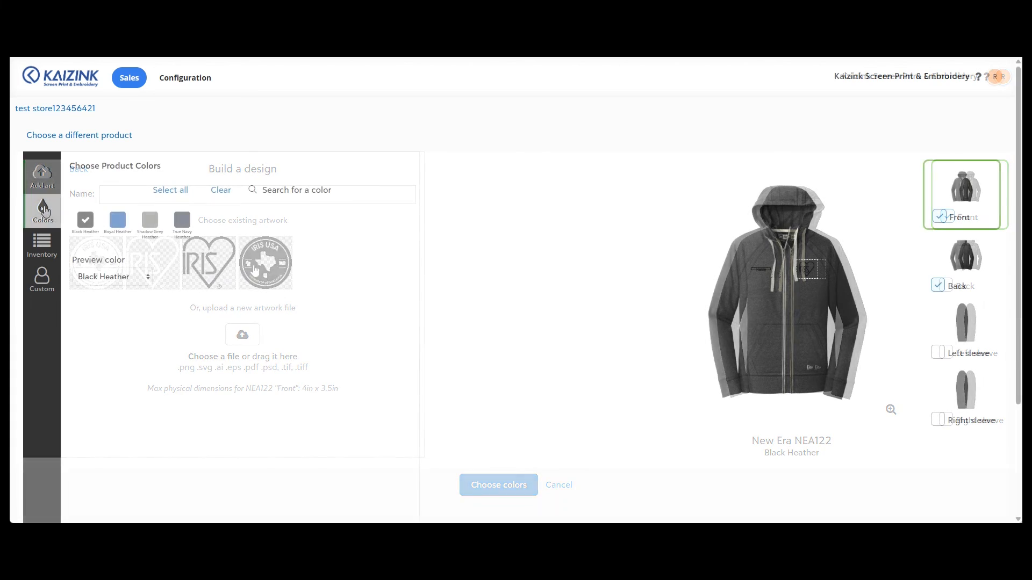
# Limit the nested product's colours to Shadow Grey Heather and save the product
pyautogui.click(87, 223)
pyautogui.click(151, 224)
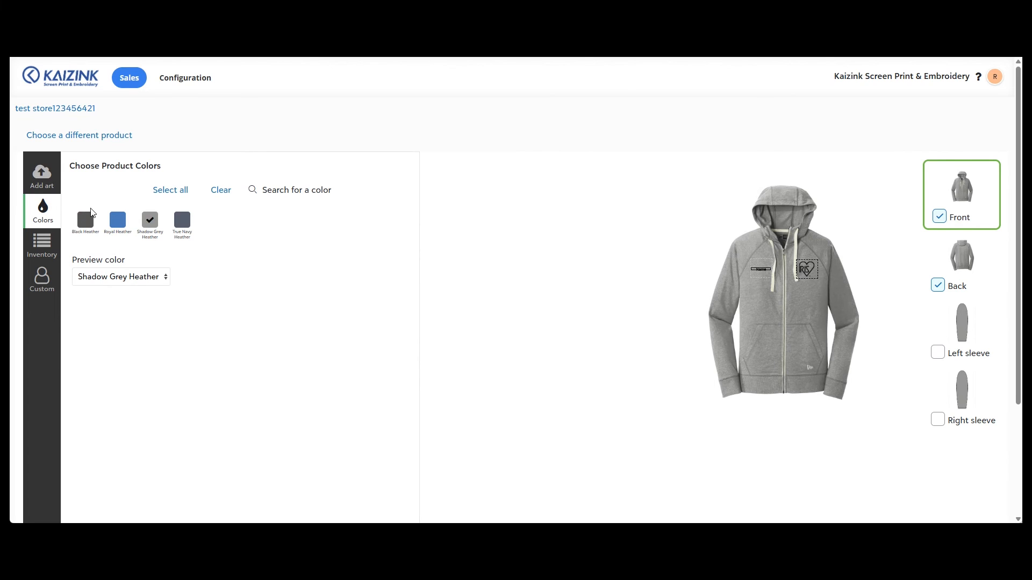
pyautogui.scroll(-3, 803, 440)
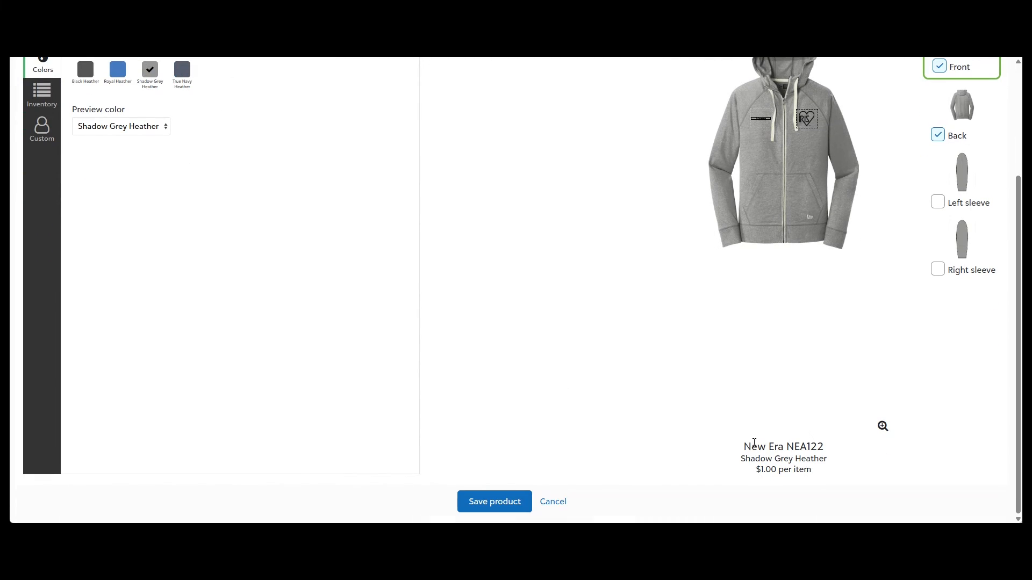
pyautogui.scroll(4, 488, 498)
pyautogui.scroll(-4, 449, 511)
pyautogui.click(495, 510)
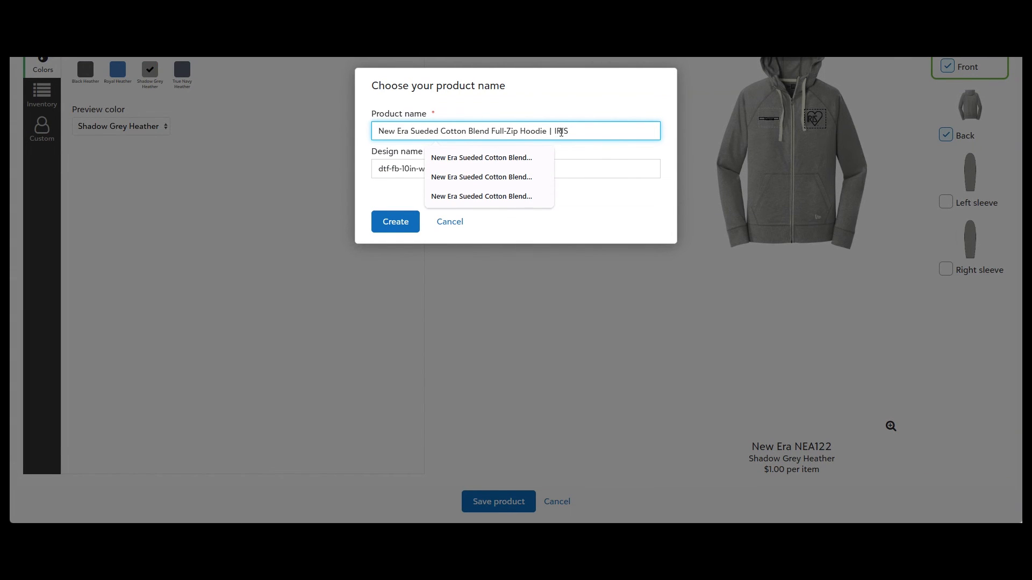
# Name the nested product New Era Sueded Cotton Blend Full-Zip Hoodie | IRIS Texas with design name TEXAS - BLACK and create it
pyautogui.write('Tex')
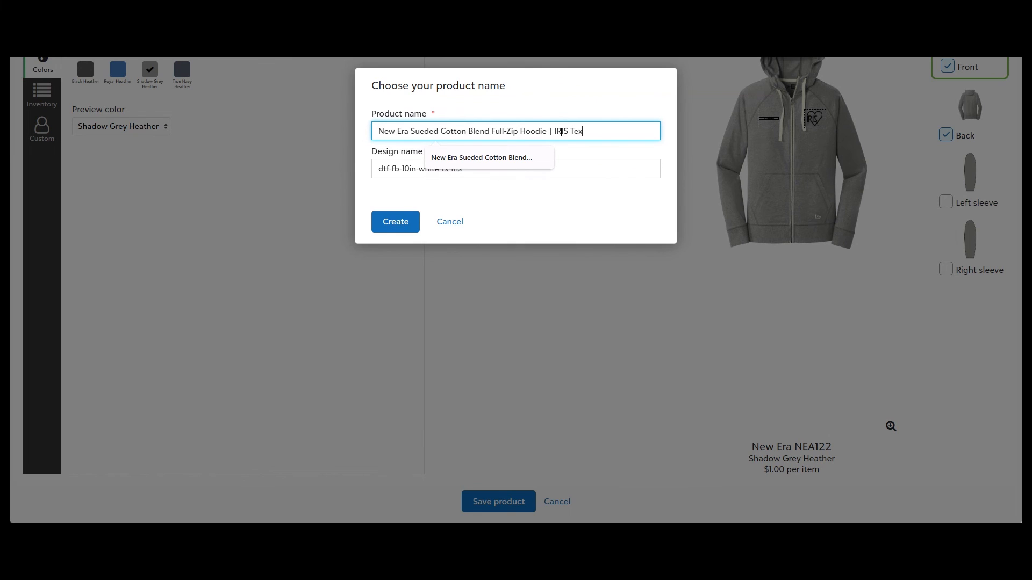
pyautogui.write('as')
pyautogui.click(389, 154)
pyautogui.hotkey('ctrl', 'a')
pyautogui.write('TEXAS - ')
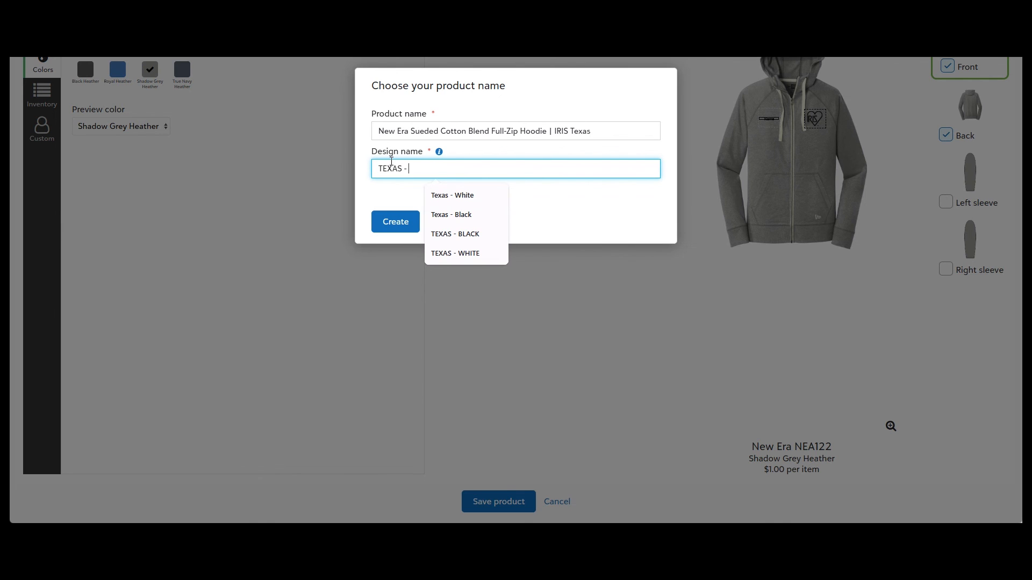
pyautogui.write('BLACK')
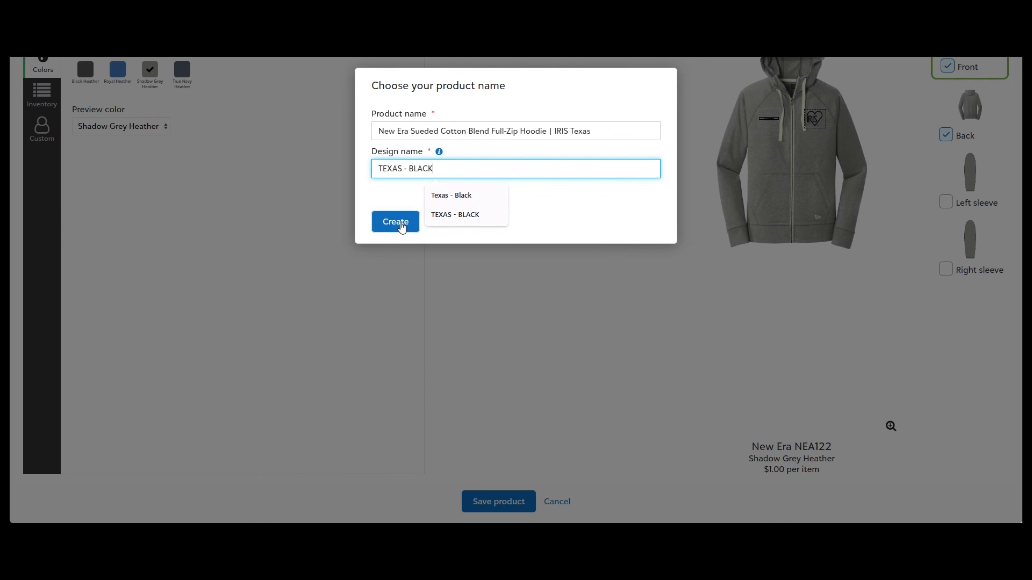
pyautogui.click(402, 226)
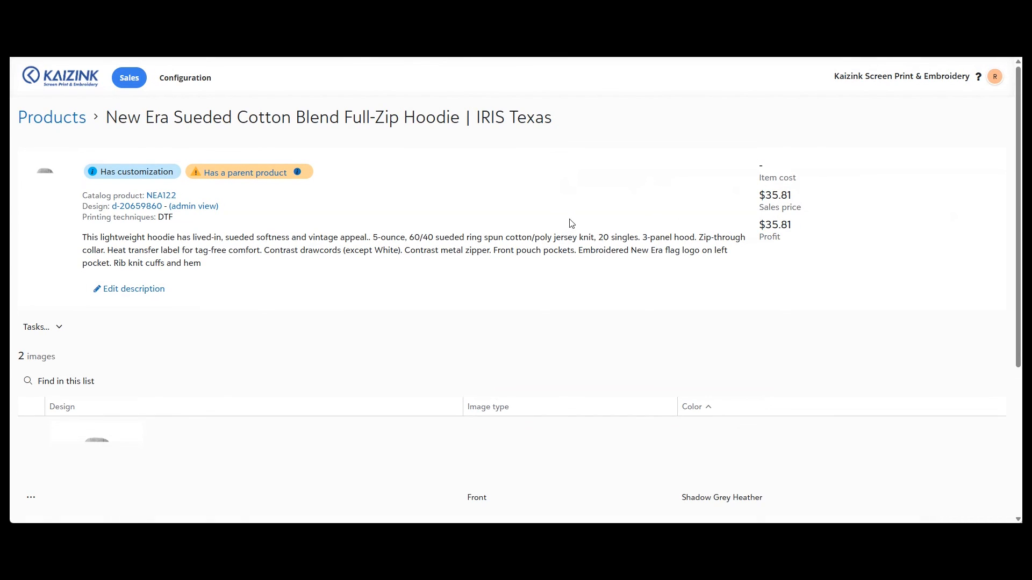
# Review the nested product's images, then open the hoodie's product page in the live store
pyautogui.scroll(-4, 581, 193)
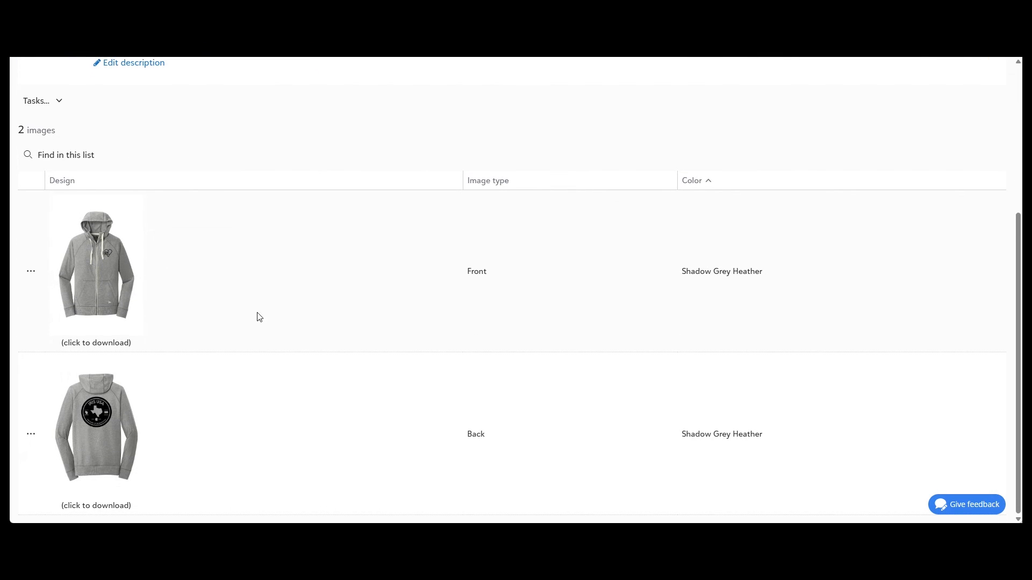
pyautogui.scroll(4, 937, 301)
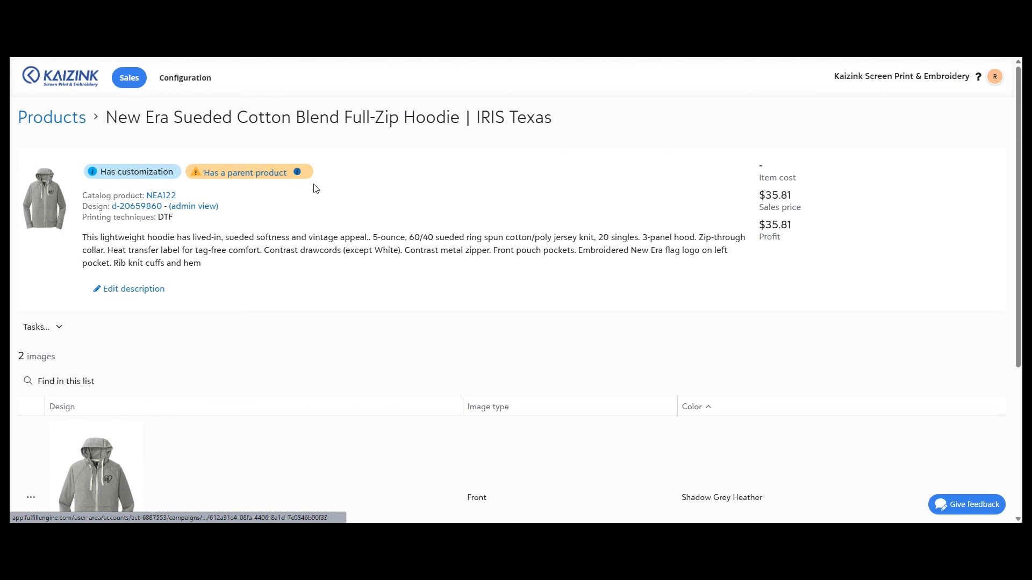
pyautogui.scroll(-4, 274, 247)
pyautogui.scroll(4, 178, 333)
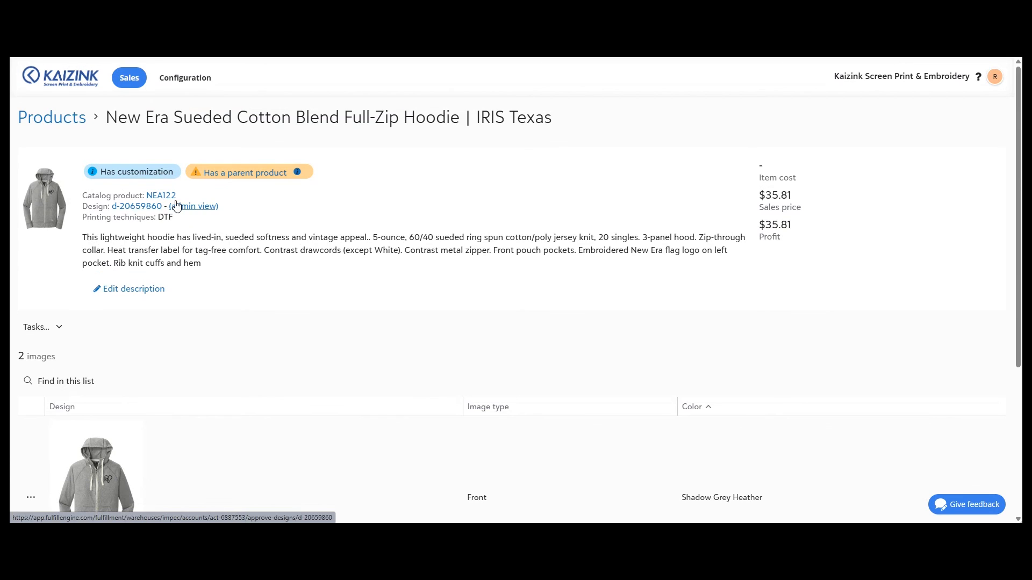
pyautogui.click(43, 330)
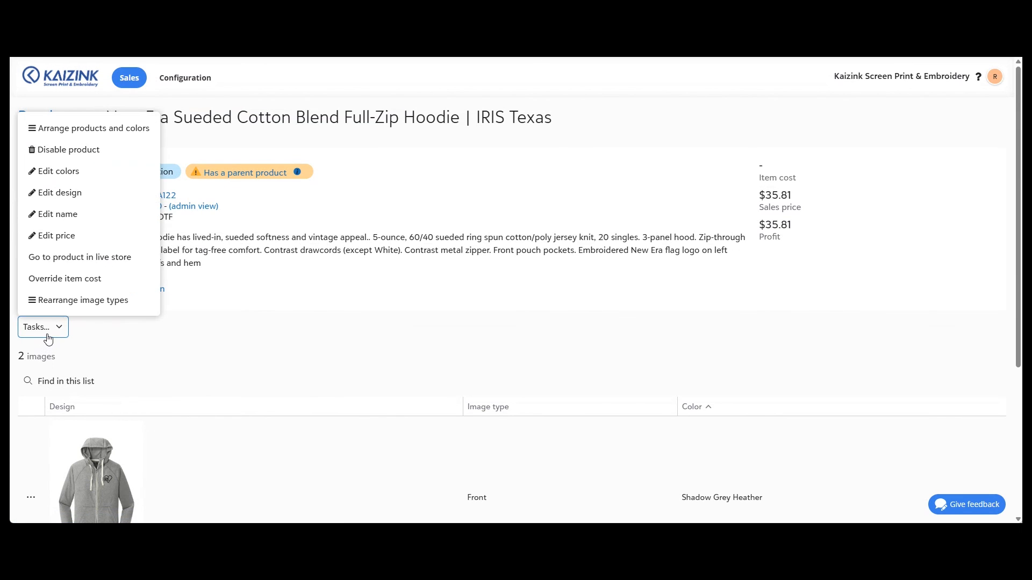
pyautogui.click(86, 258)
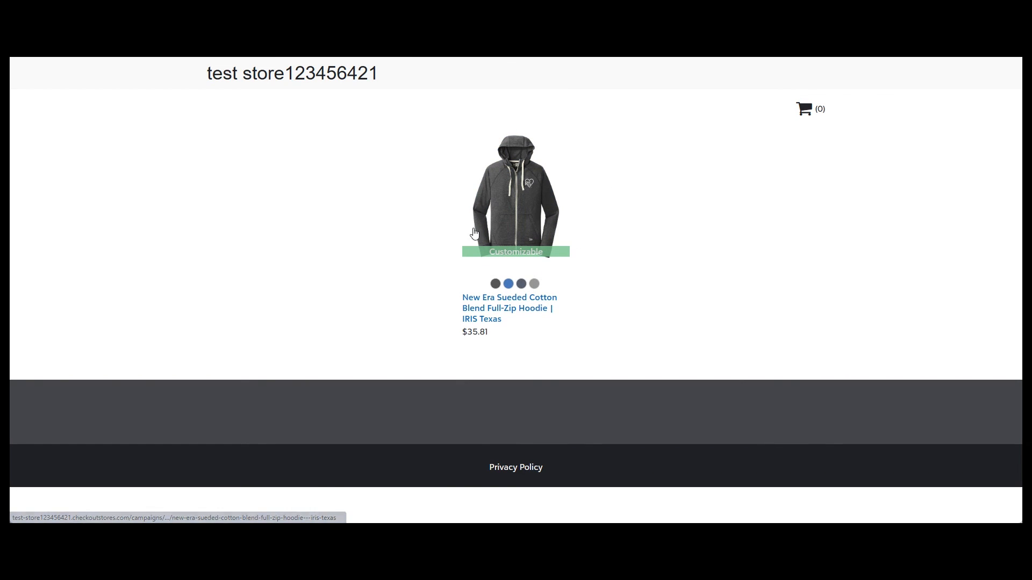
pyautogui.click(558, 189)
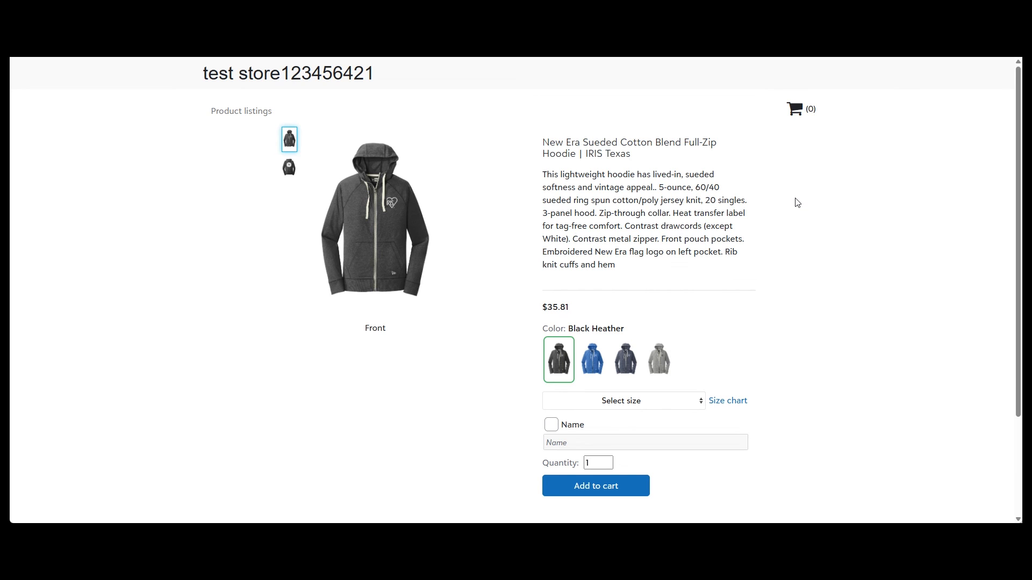